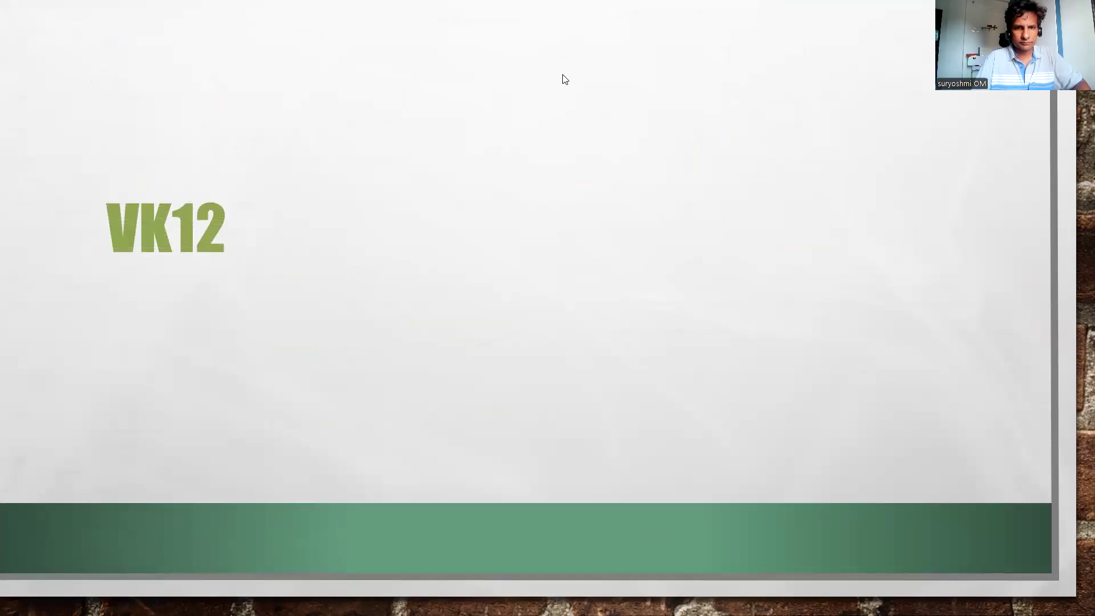
Step: Leave material 142's PR00 price details with /n, returning to the Easy Access menu
key(alt+Tab)
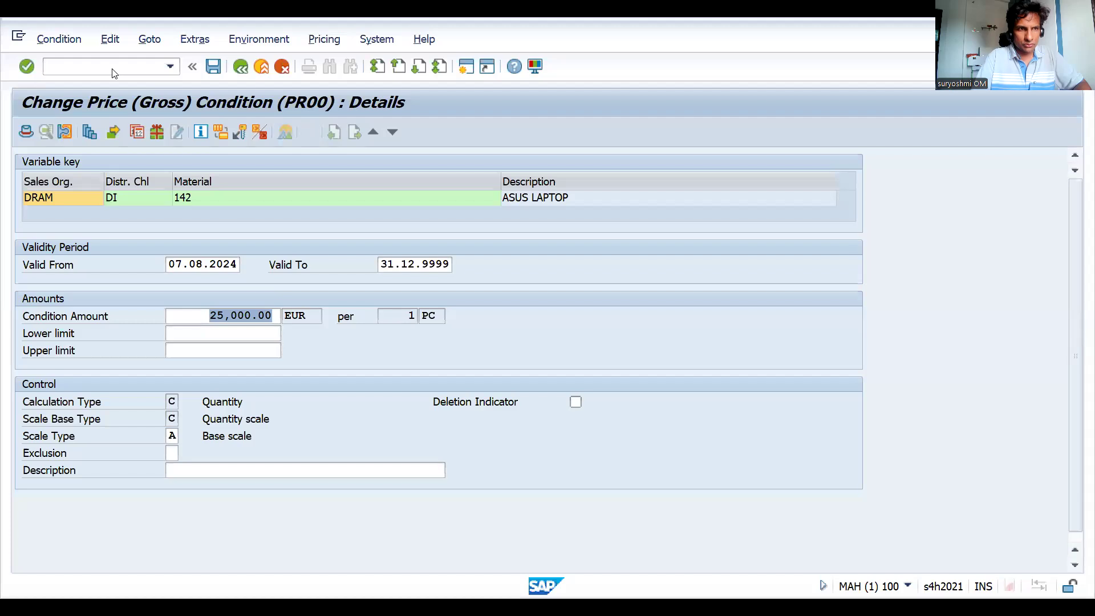
text(/n)
key(Return)
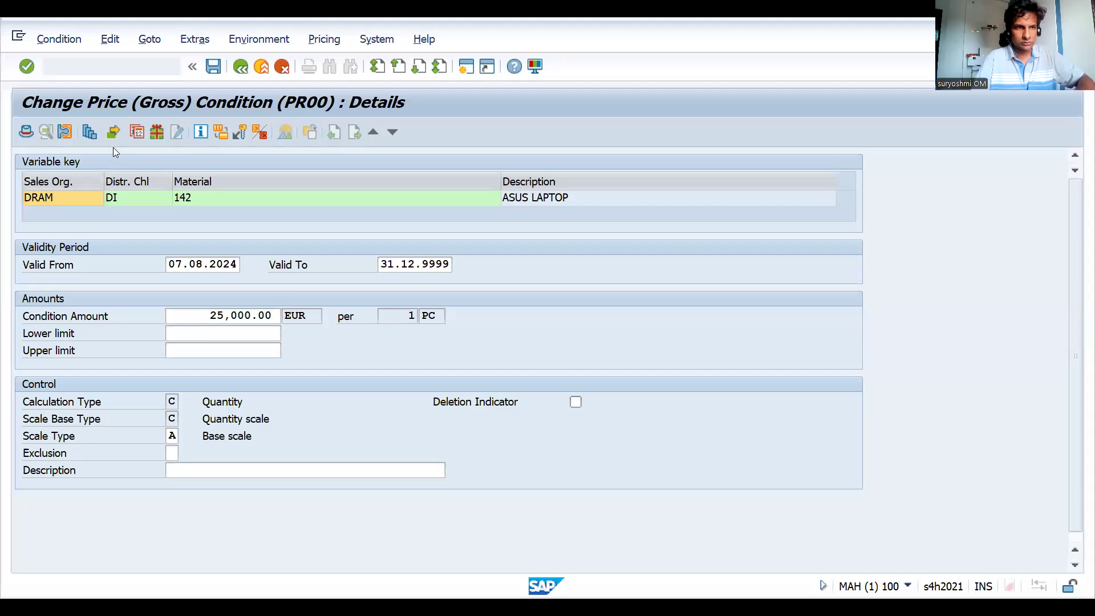
Step: Create a VA01 credit sales order (DOR) for the sold-to party with 1 piece of material 743
text(va01)
key(Return)
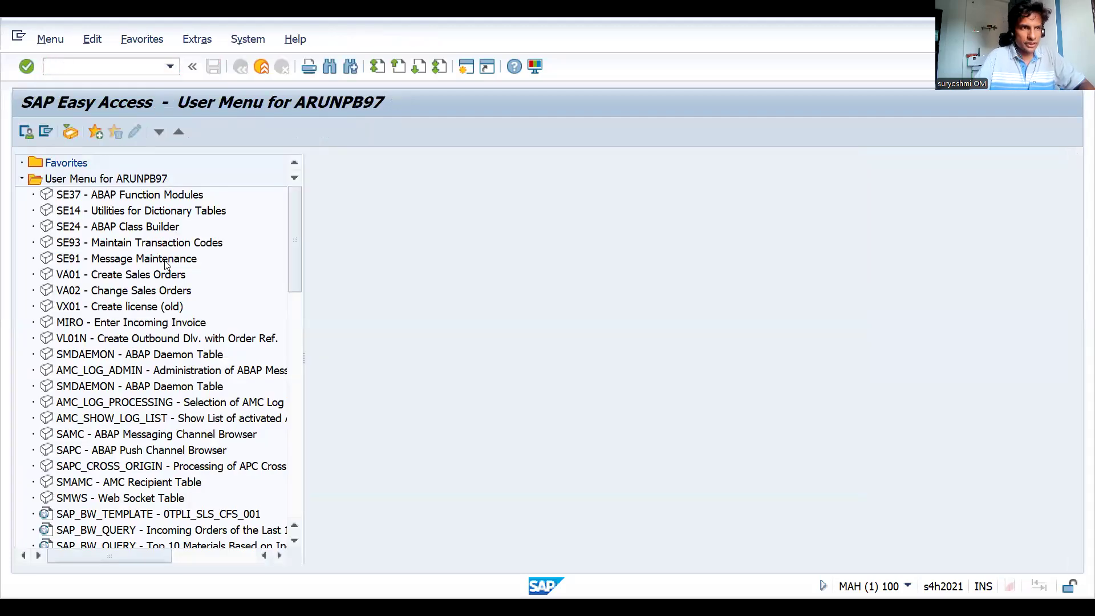
key(Return)
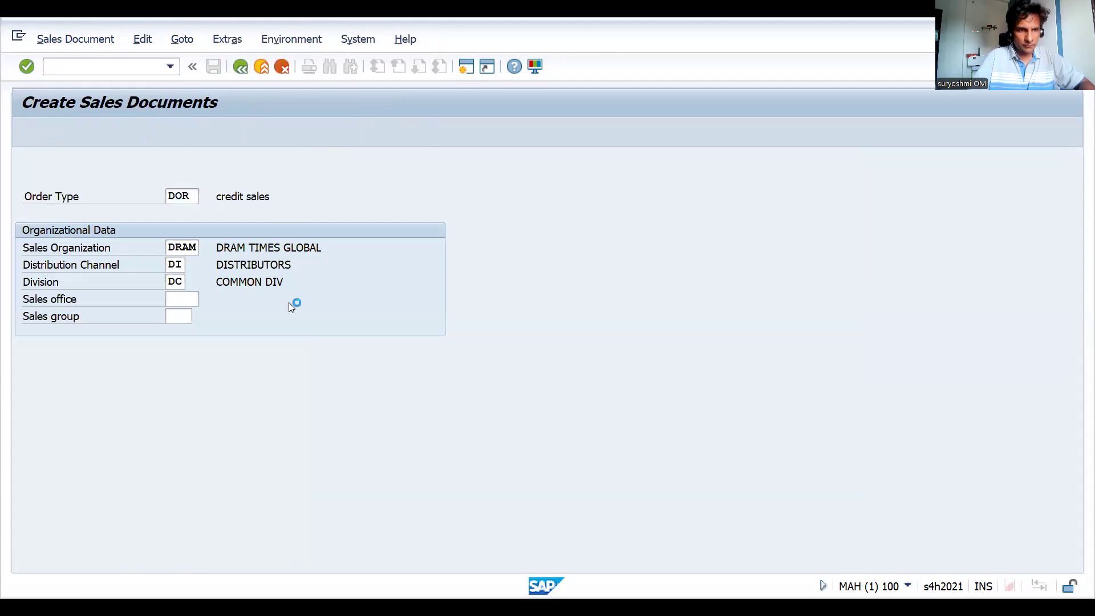
key(Return)
key(Return)
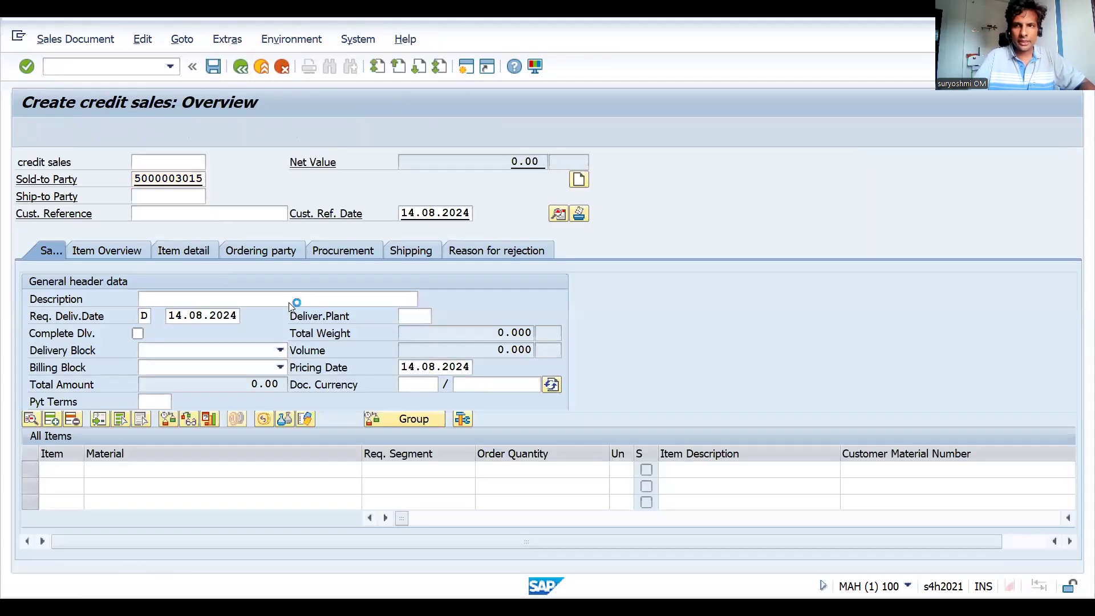
key(Down)
key(Return)
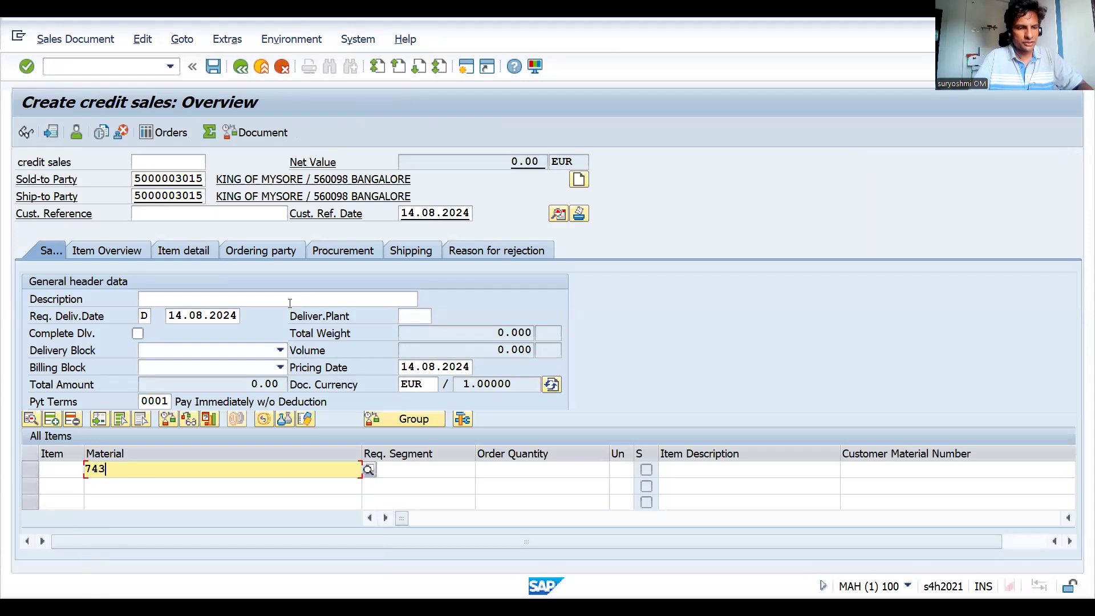
key(Tab)
key(Tab)
text(1)
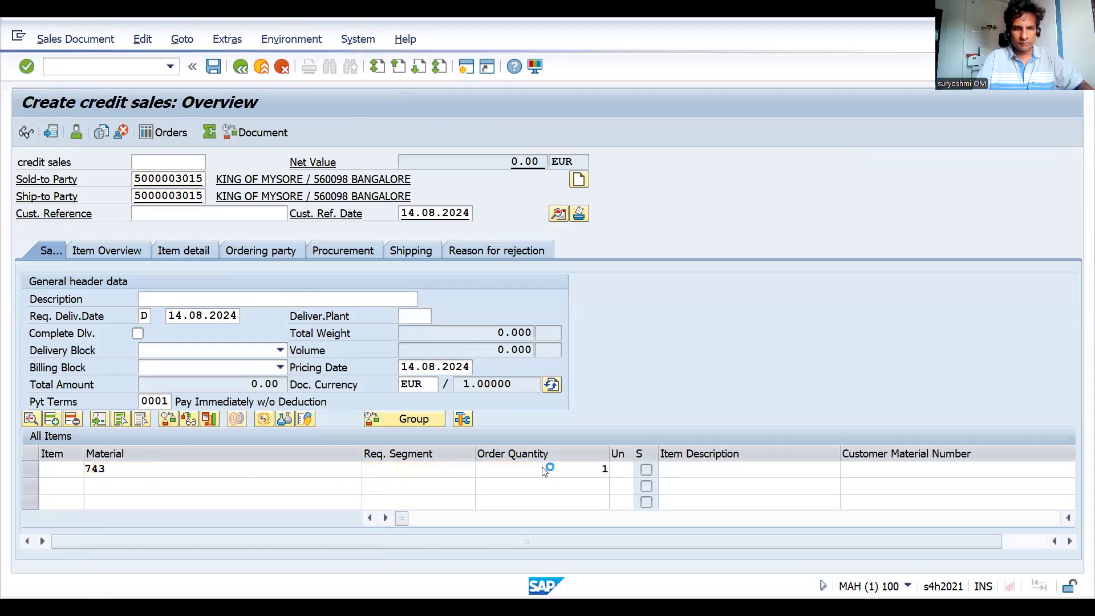
key(Return)
Step: Check item 10's pricing conditions, showing PR00 at 100.00 EUR
double_click(542, 473)
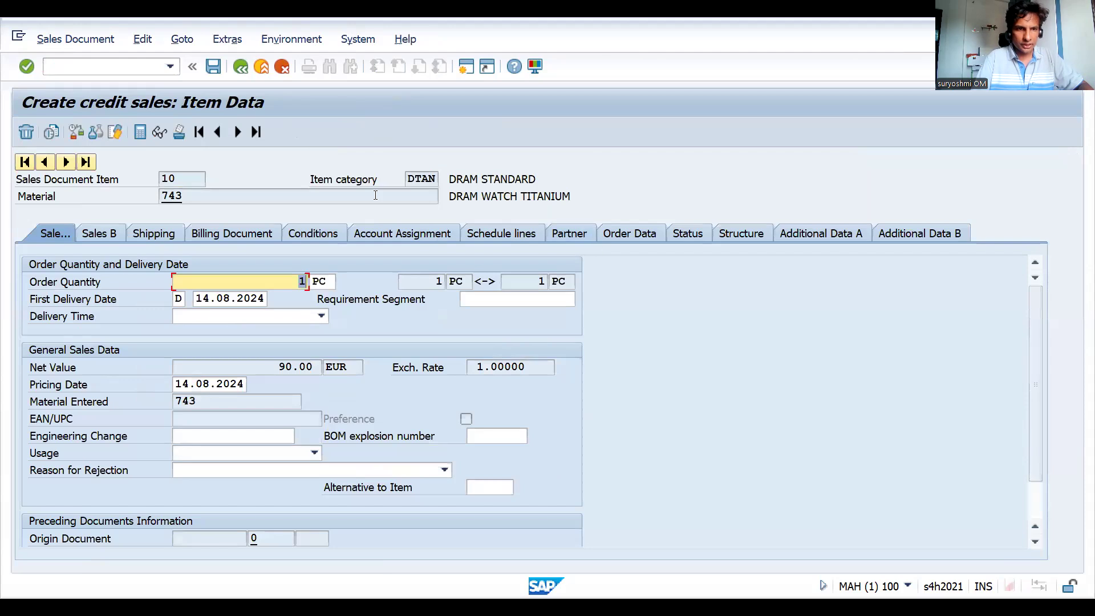
click(318, 233)
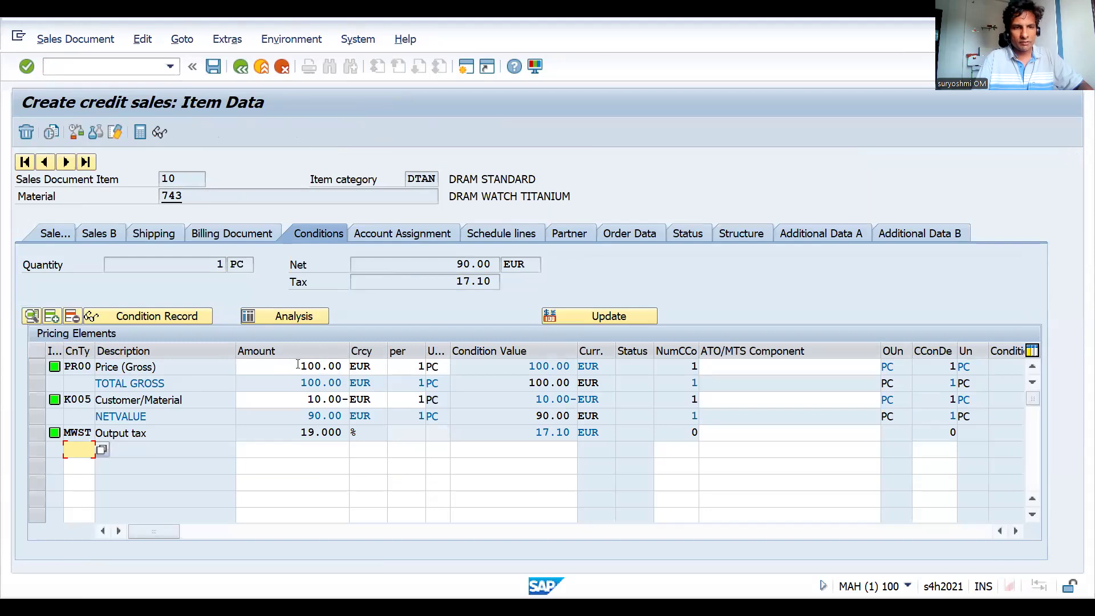
click(306, 367)
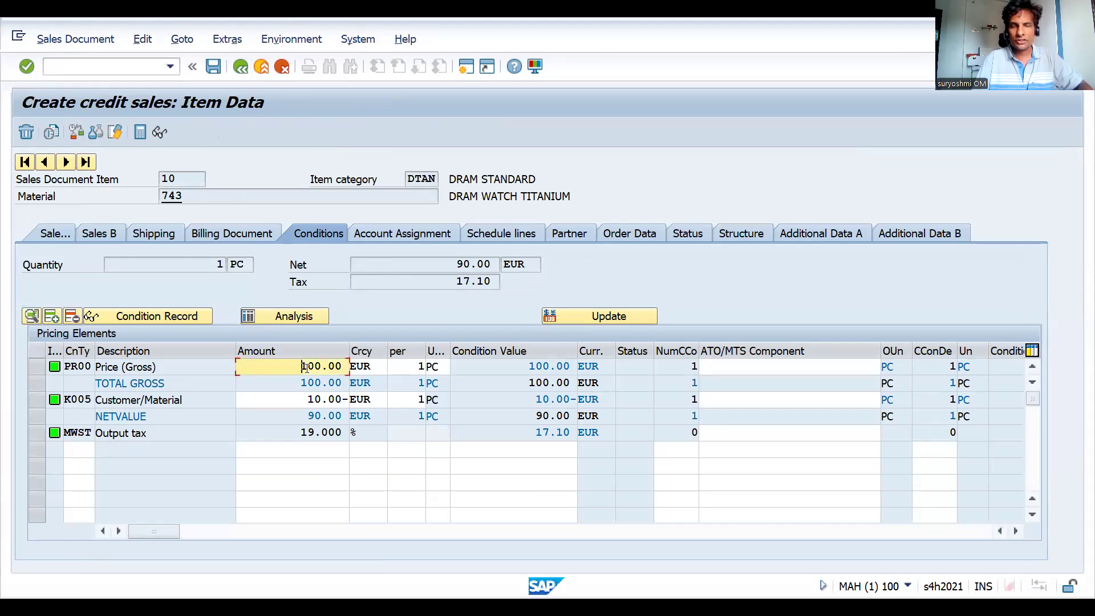
click(66, 74)
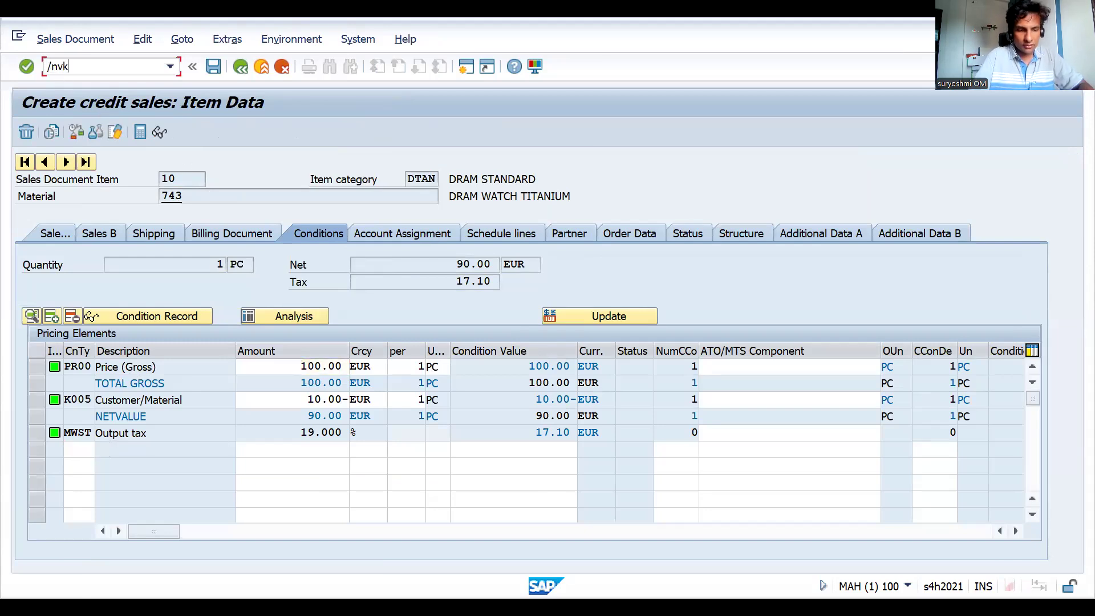
Step: In VK12 with the Material key combination, delete material 743's PR00 price row and save
key(Return)
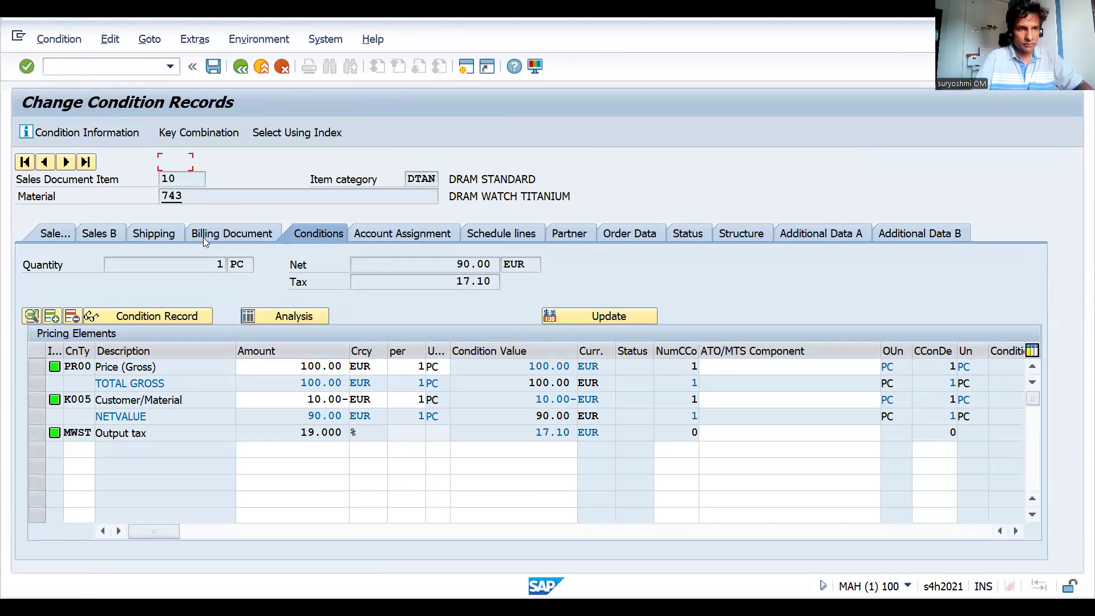
key(Return)
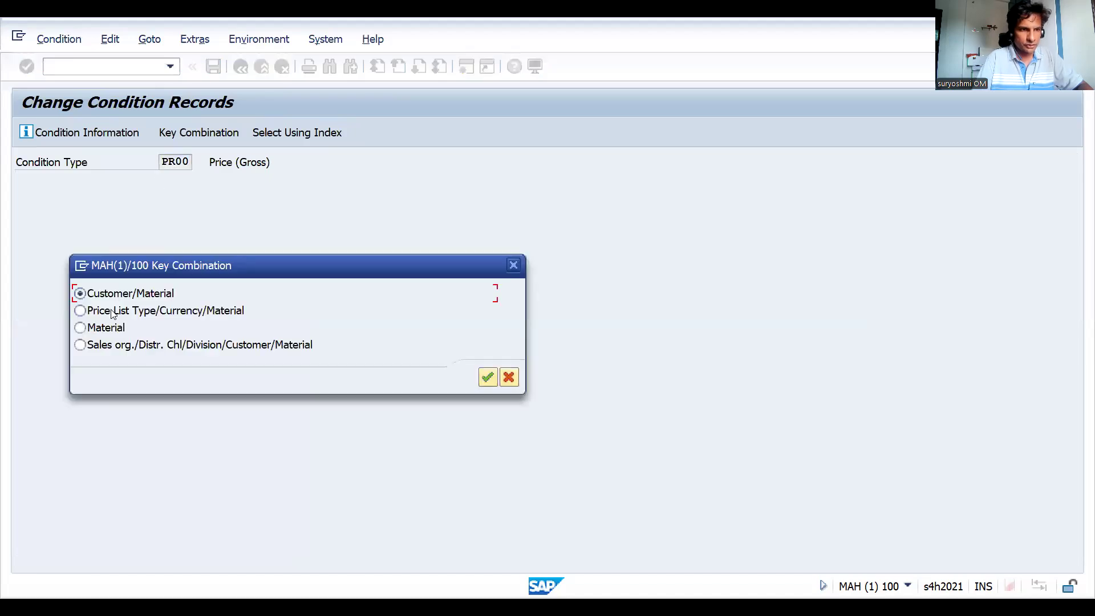
click(80, 328)
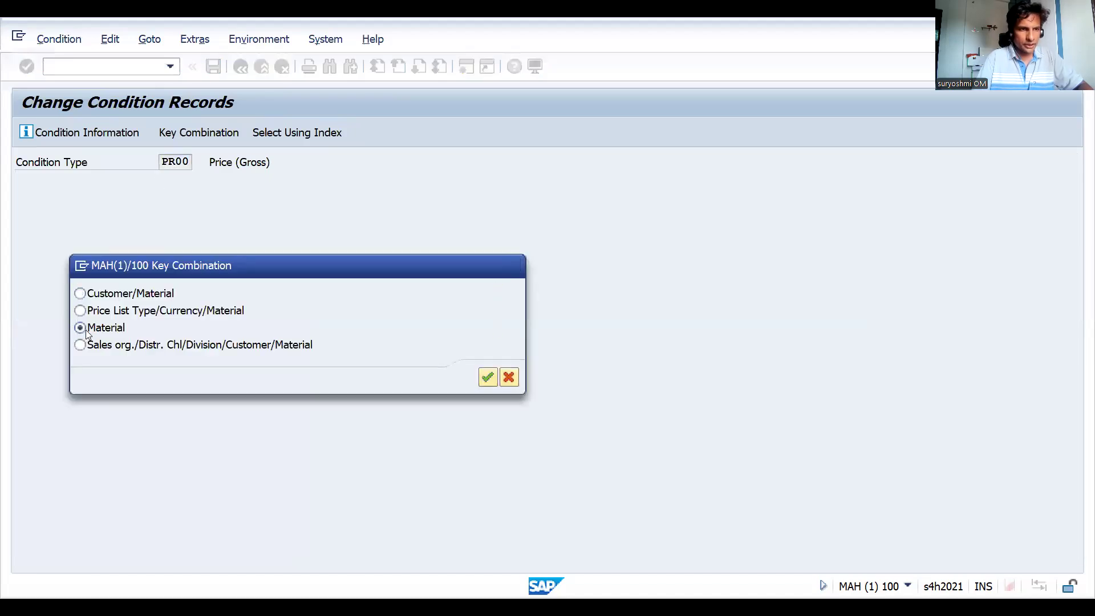
key(Return)
click(25, 132)
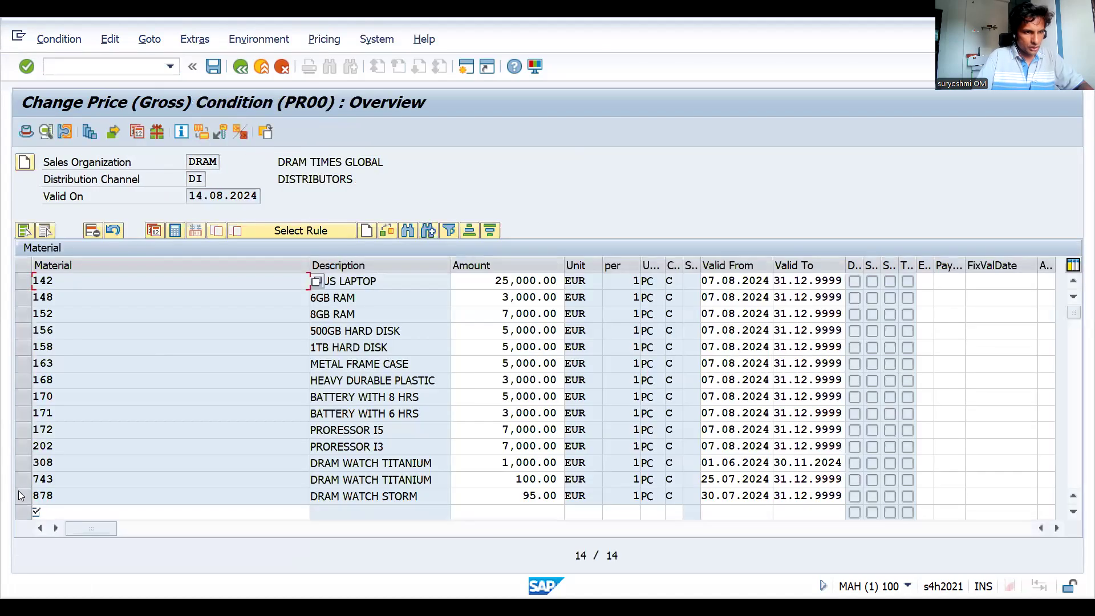
click(22, 479)
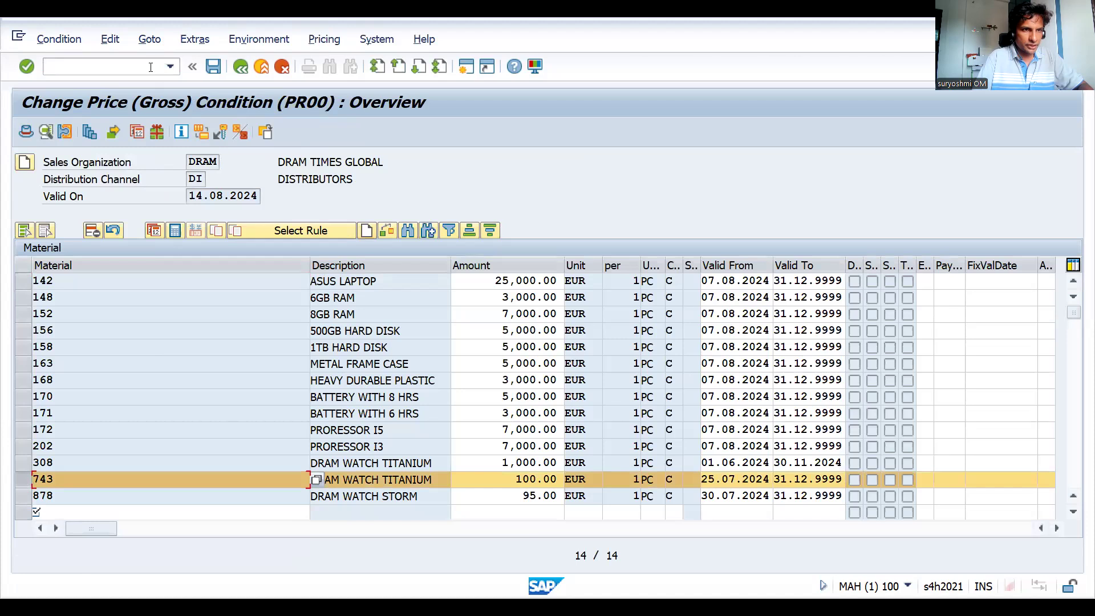
click(92, 232)
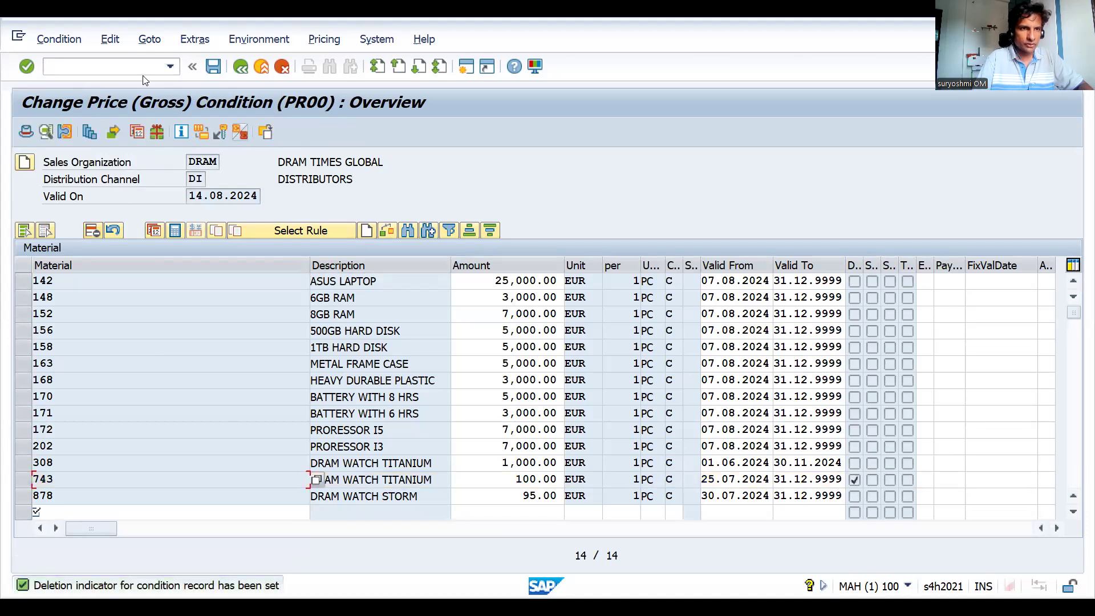
click(213, 66)
Step: Create a credit order for 1 PC of material 743; its conditions lack PR00, net 10.00- EUR
text(/nv)
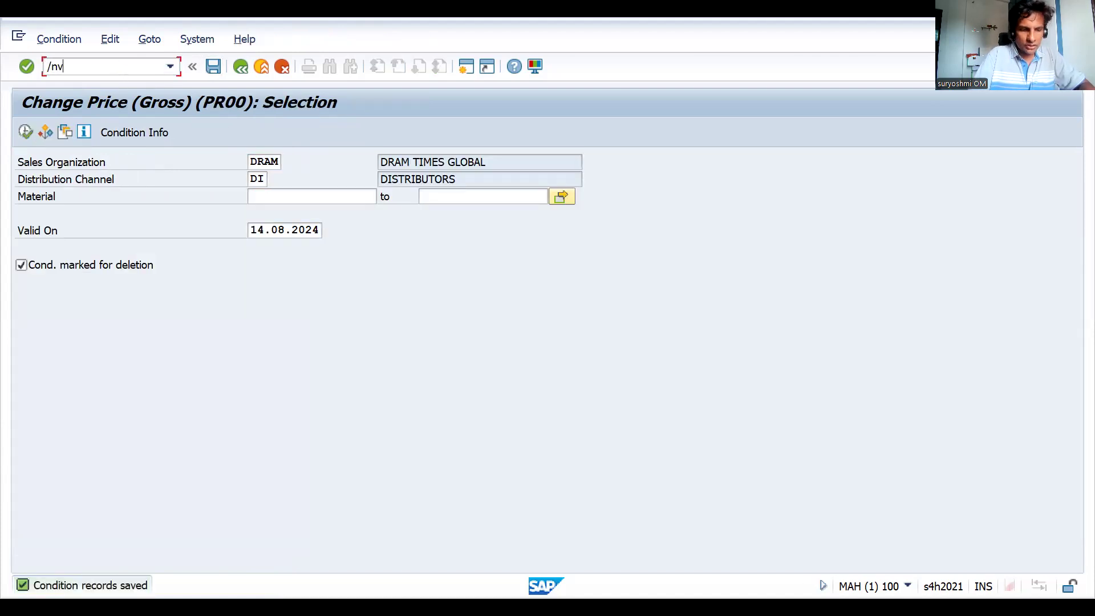
text(a01)
key(Return)
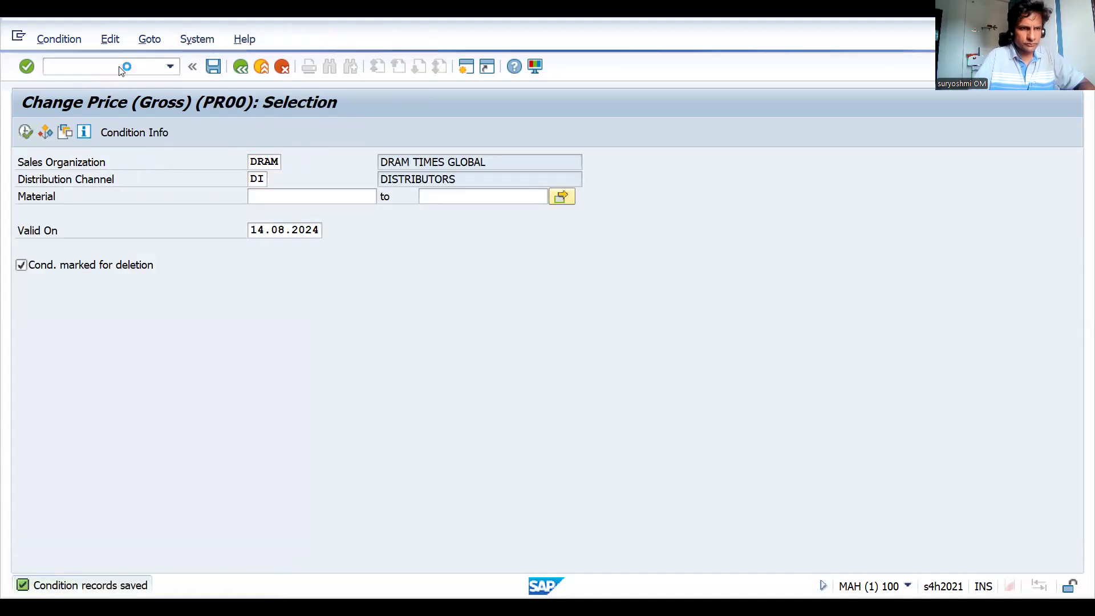
key(Return)
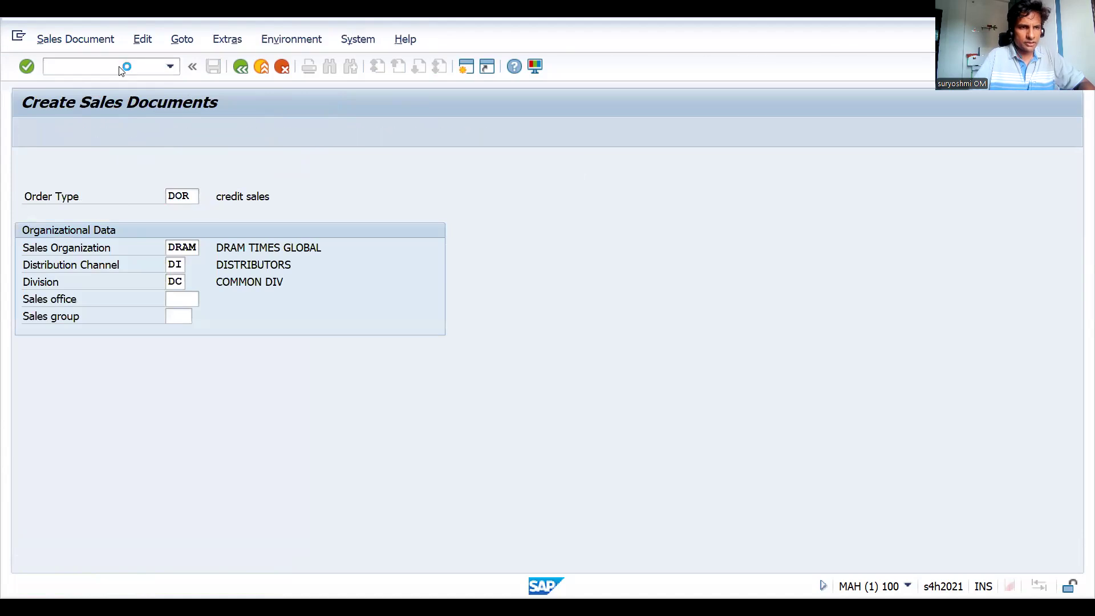
key(BackSpace)
key(Down)
key(Return)
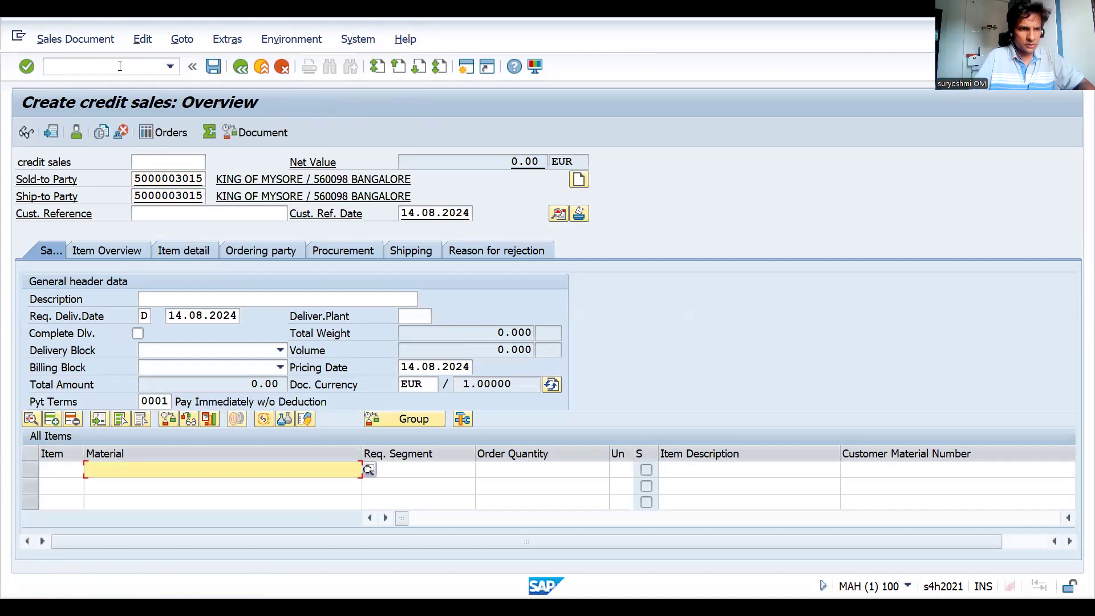
key(BackSpace)
key(Tab)
key(Tab)
text(1)
key(Return)
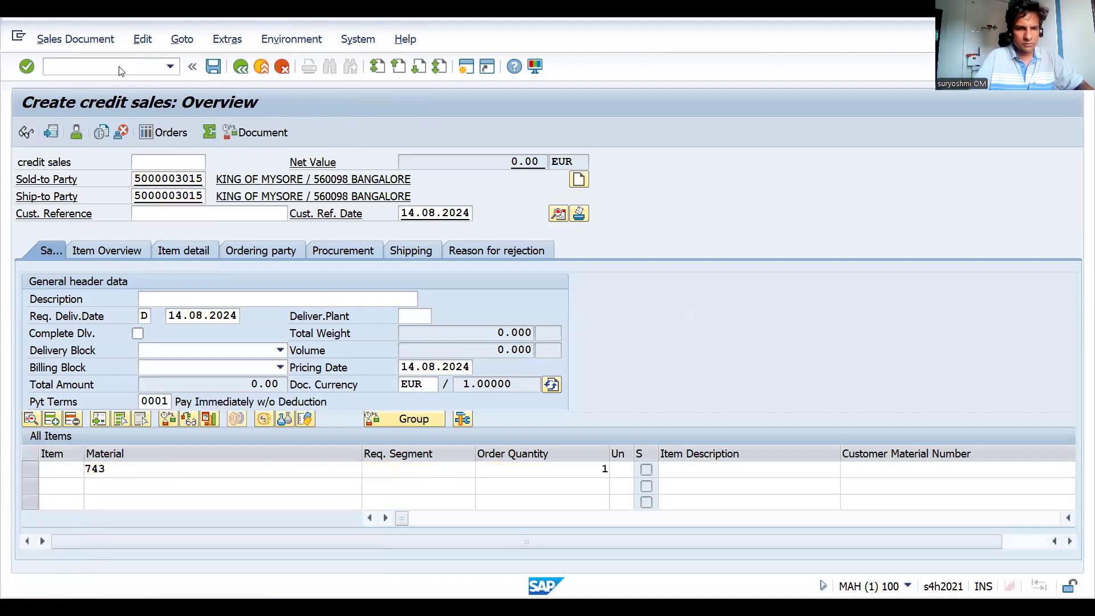
double_click(532, 467)
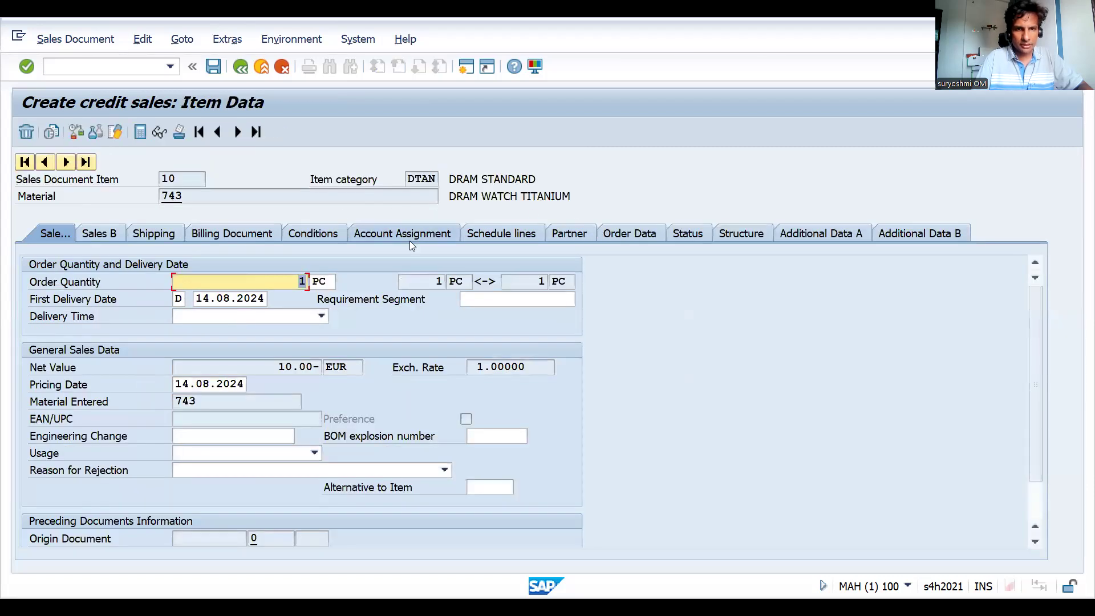
click(314, 234)
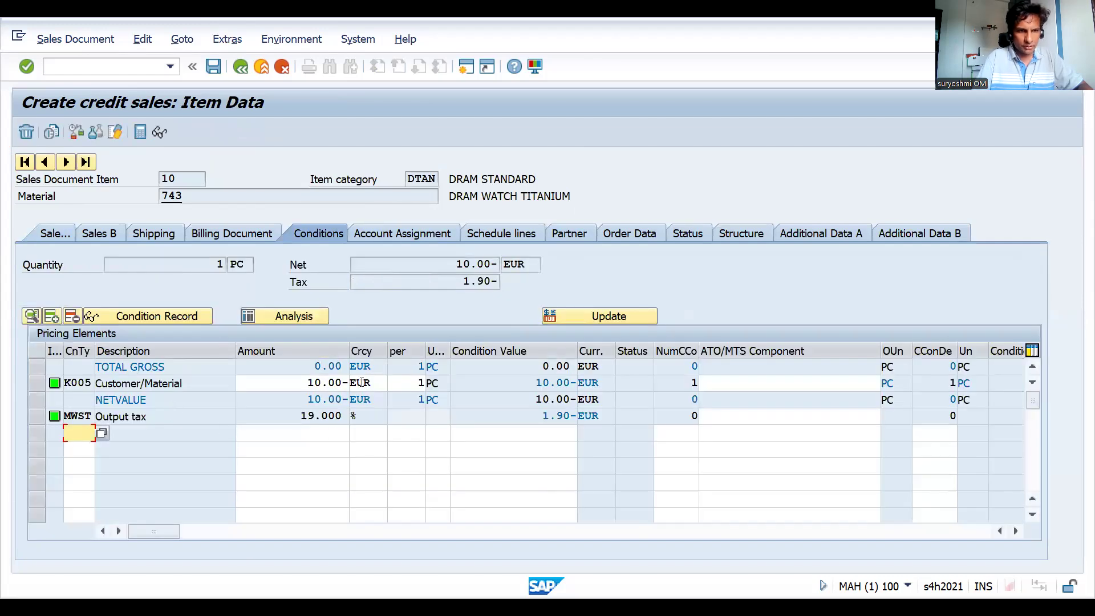
Step: Confirm in the pricing analysis that 743's PR00 record is deleted, then reopen VK12 with Material chosen
click(284, 315)
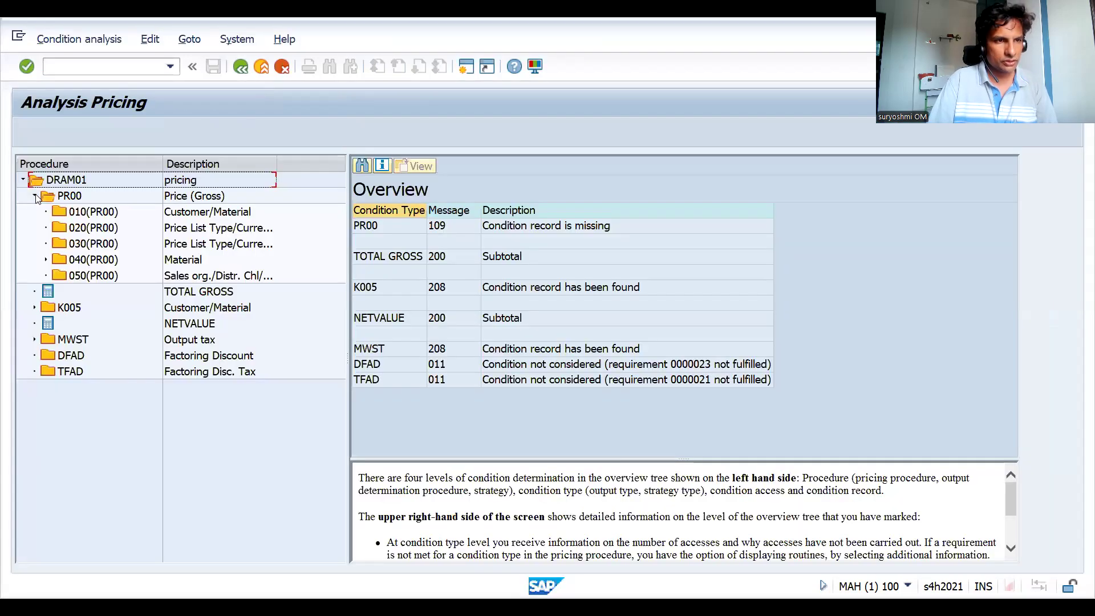
click(47, 260)
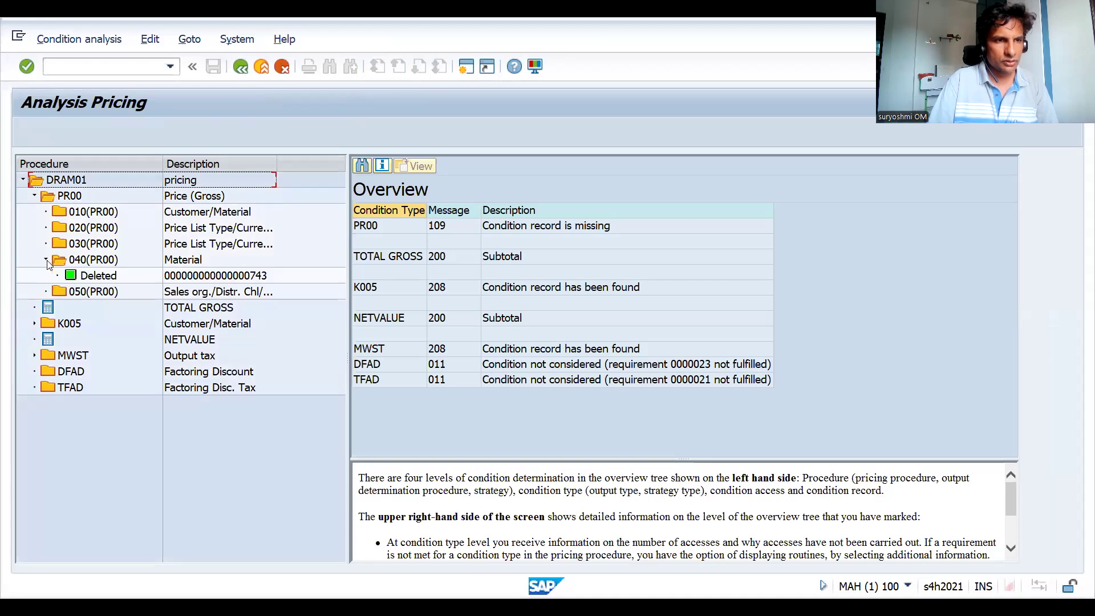
click(147, 68)
text(/nv)
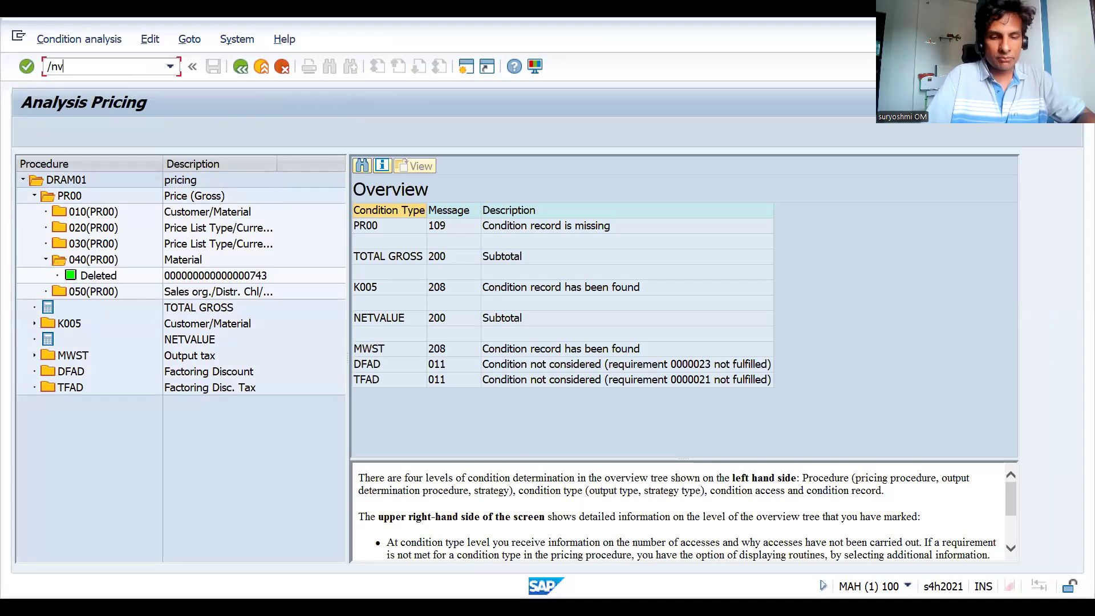
text(k12)
key(Return)
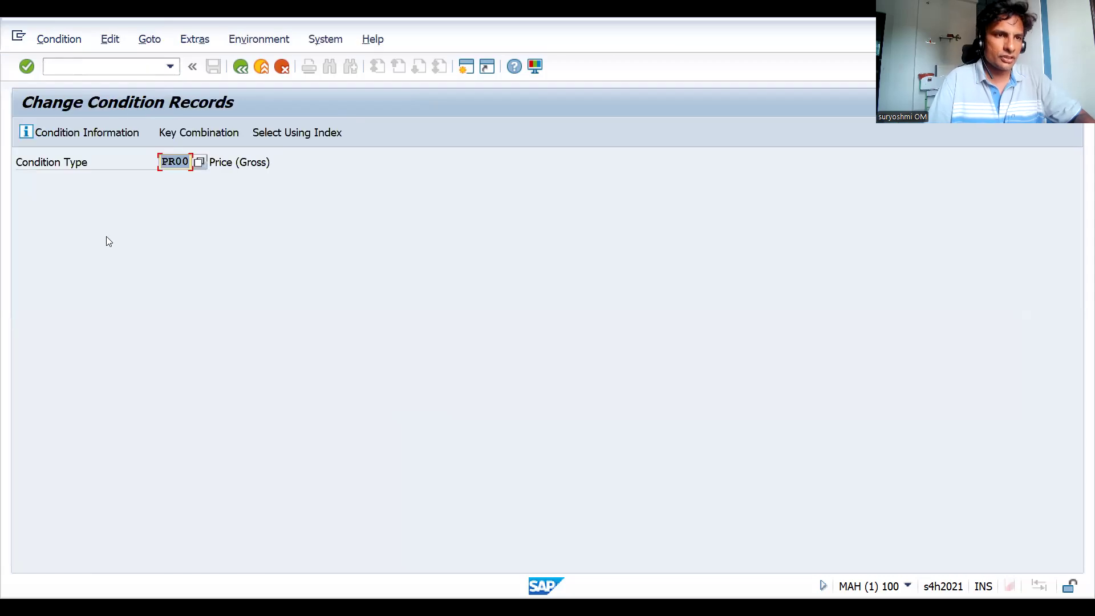
key(Return)
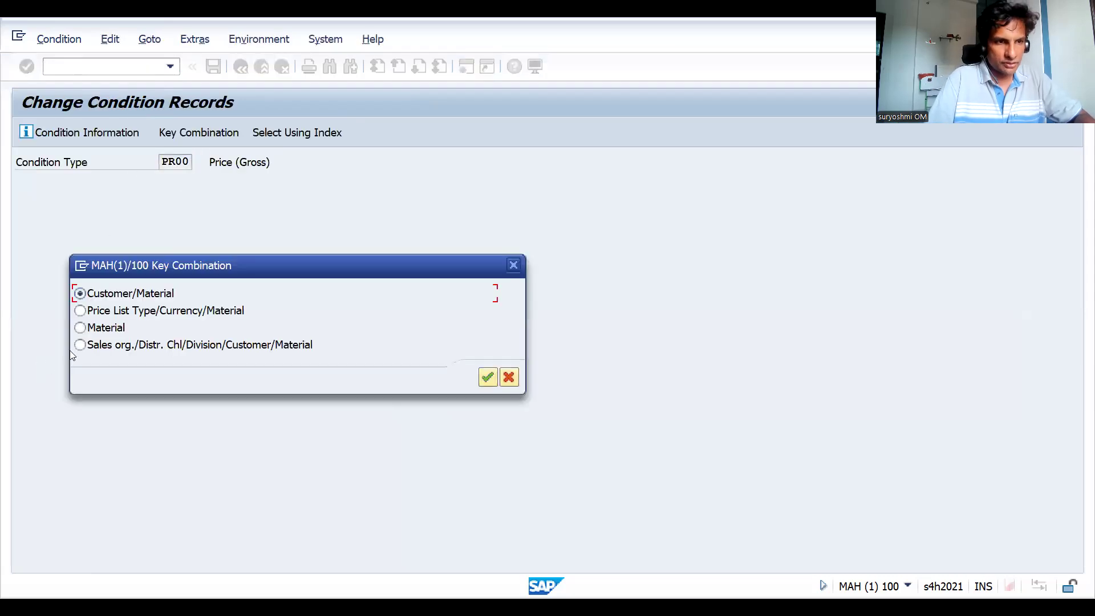
click(80, 329)
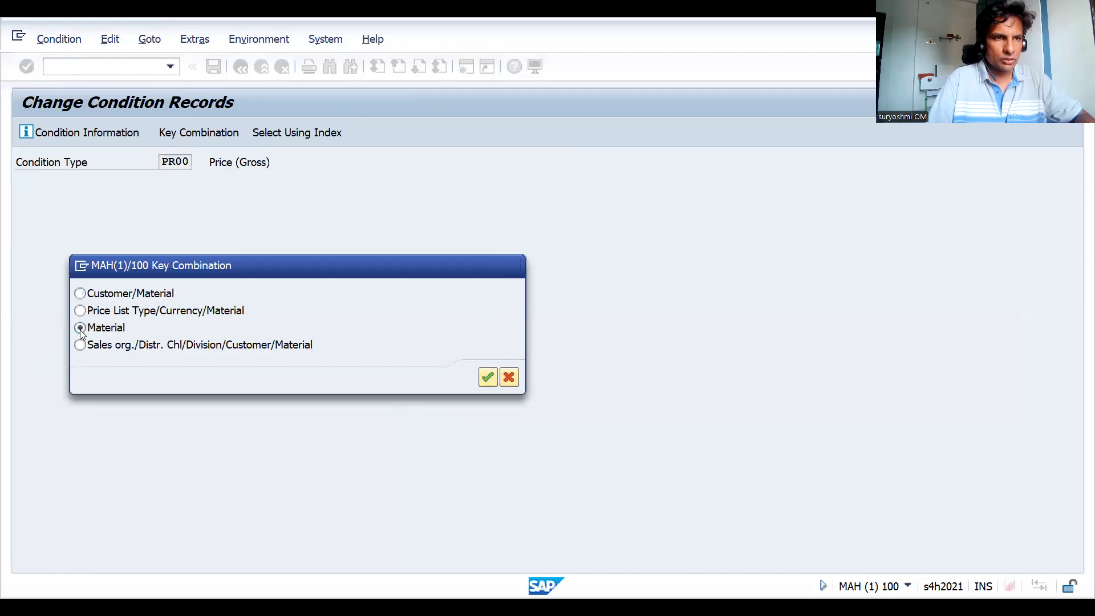
Step: List the PR00 price records and view the first record's details before returning to the list
key(Return)
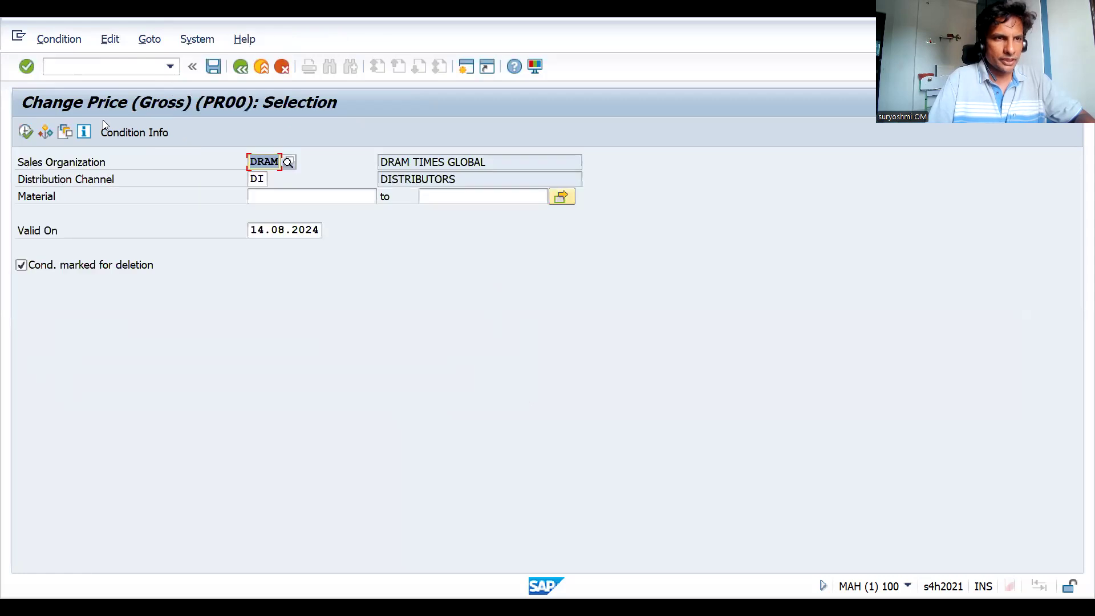
click(31, 132)
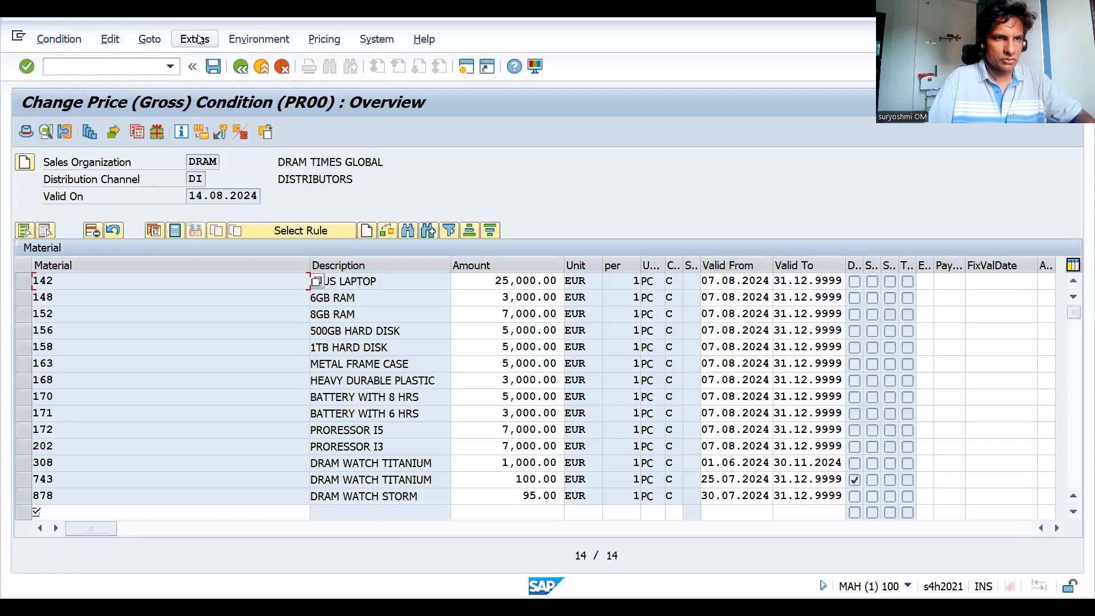
click(196, 39)
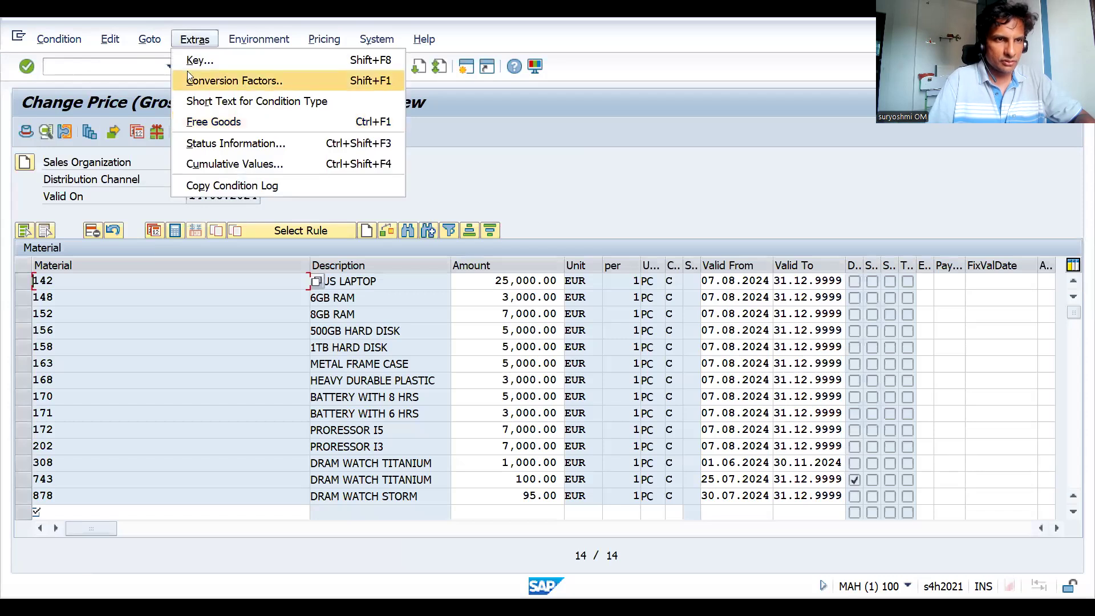
mouse_move(152, 48)
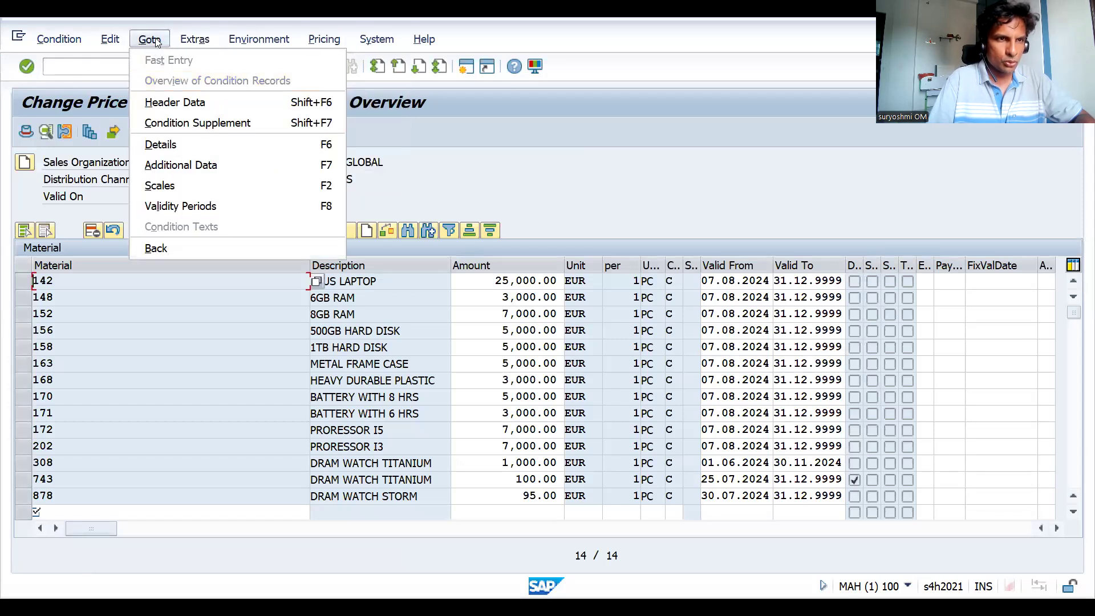
click(173, 145)
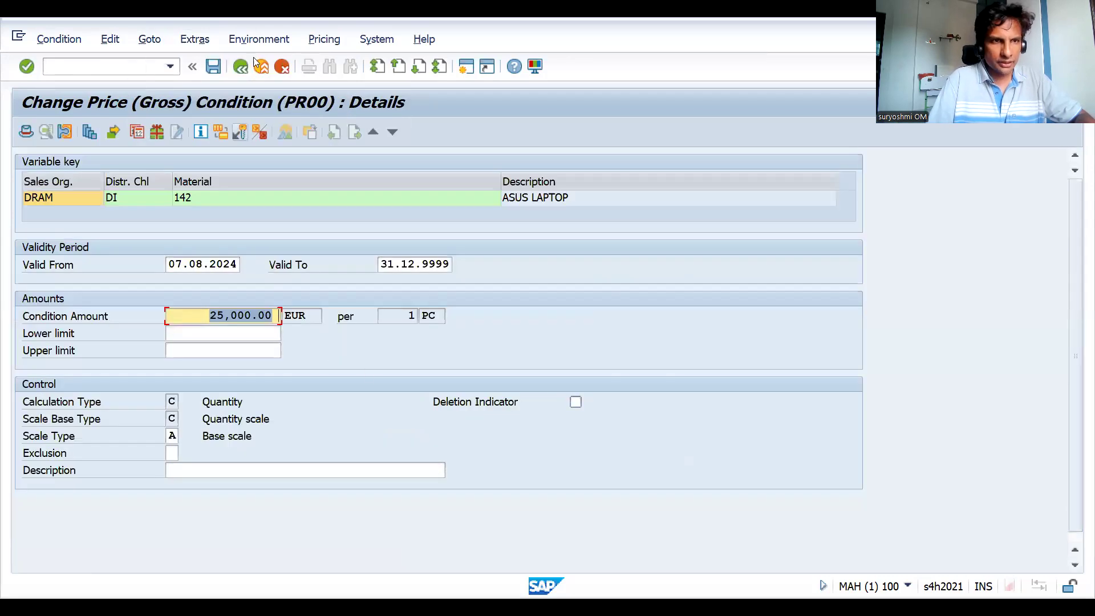
click(176, 433)
key(F3)
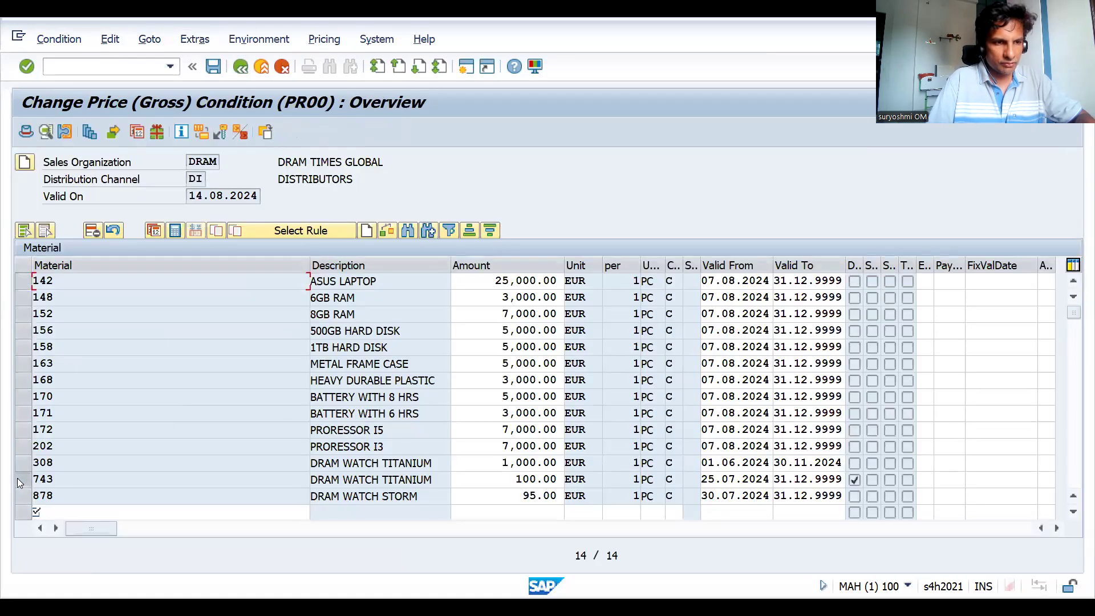
Step: Clear the deletion indicator on material 743's 100.00 EUR PR00 record and save
click(23, 480)
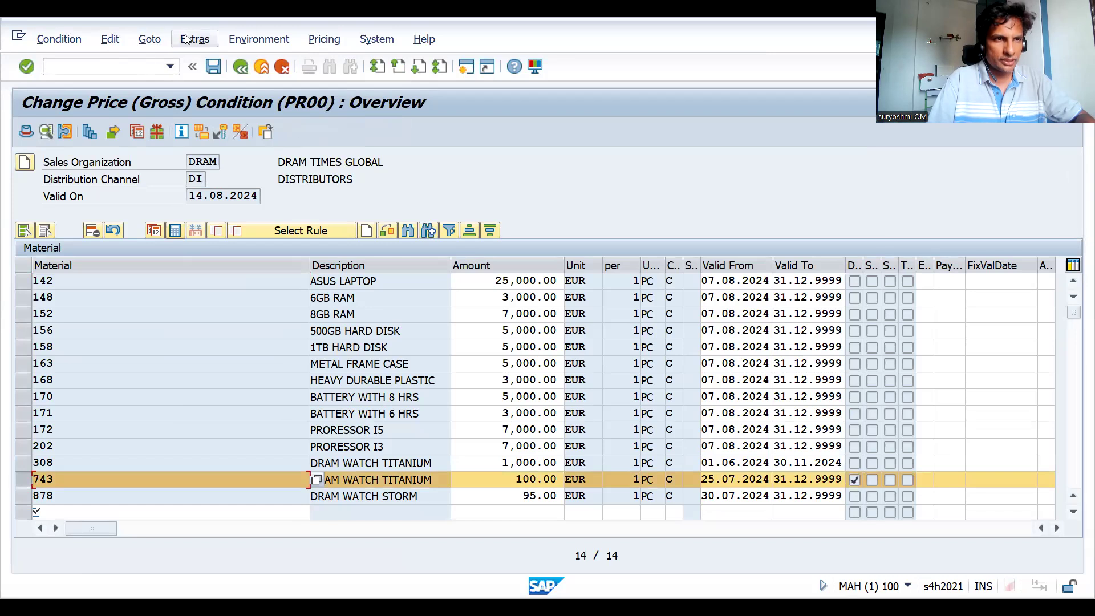
click(158, 40)
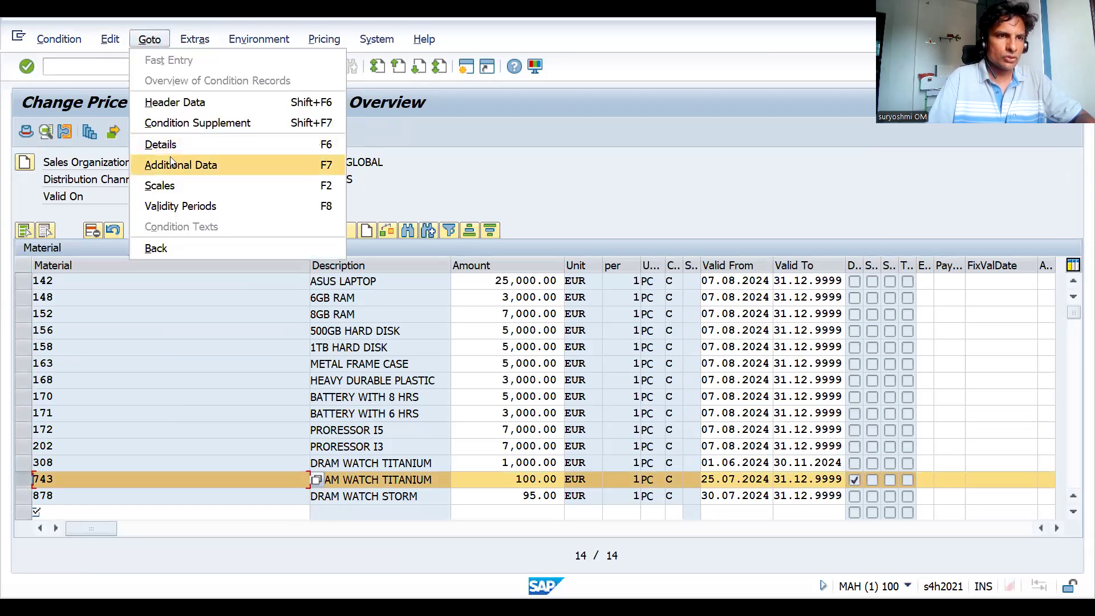
click(165, 142)
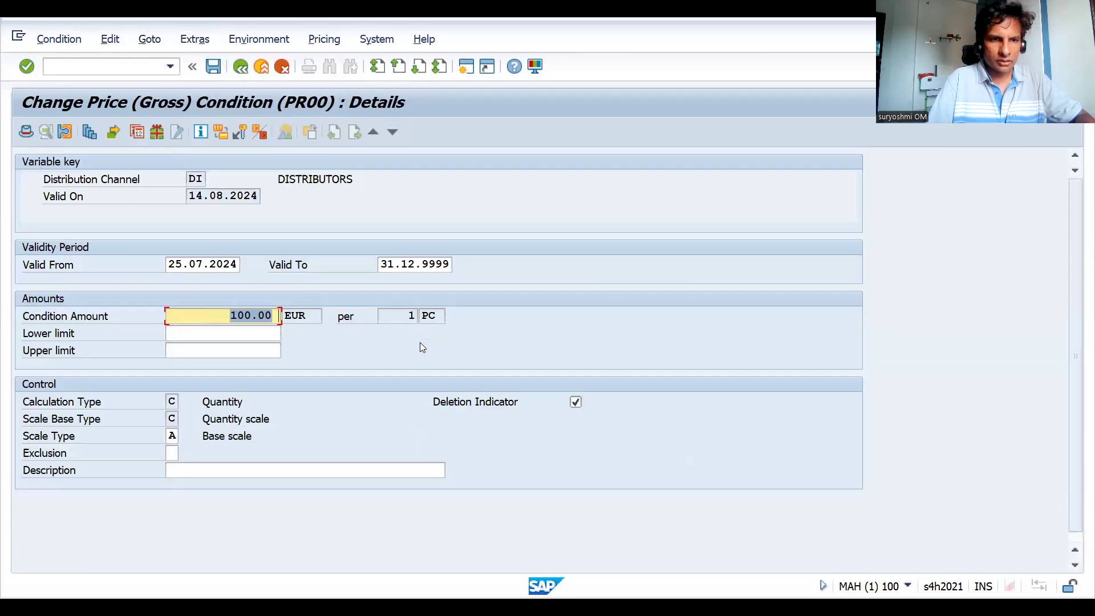
click(576, 402)
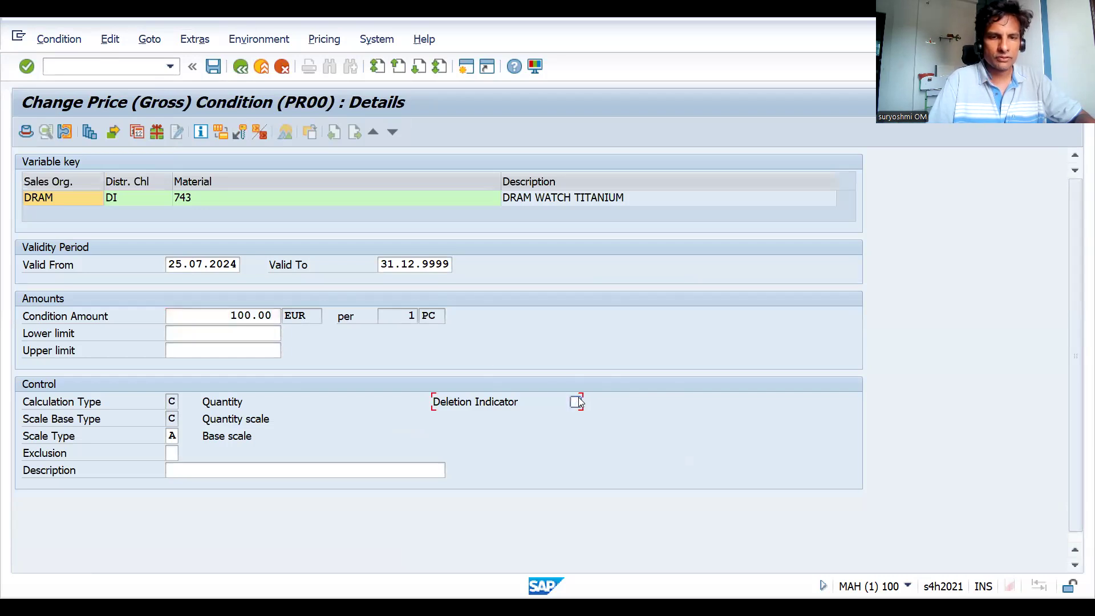
click(215, 67)
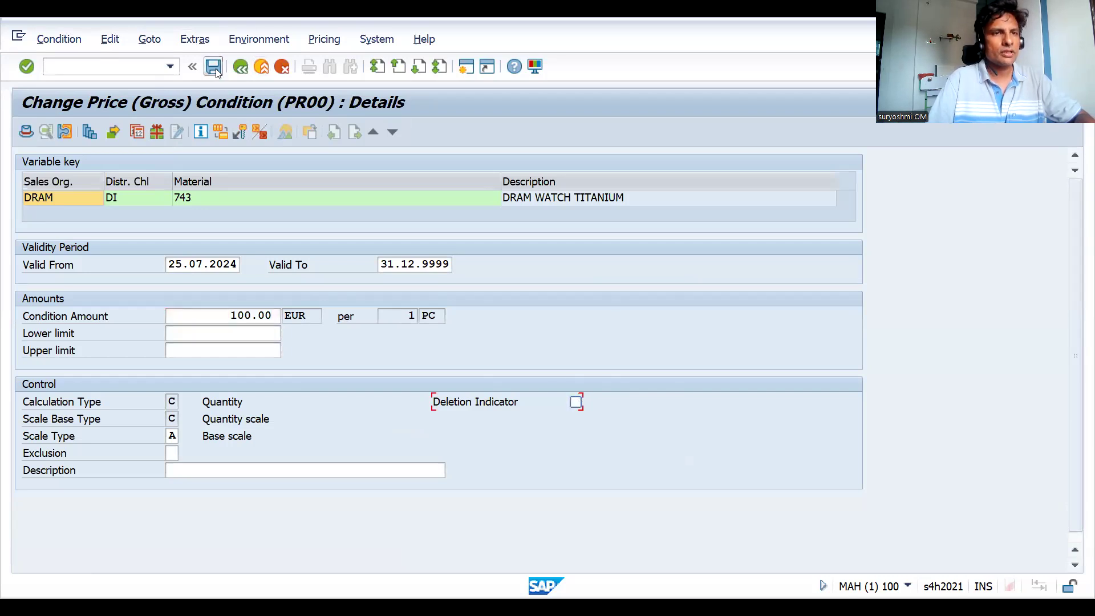
Step: Start a new VA01 credit order and enter the sold-to customer number
key(ctrl+slash)
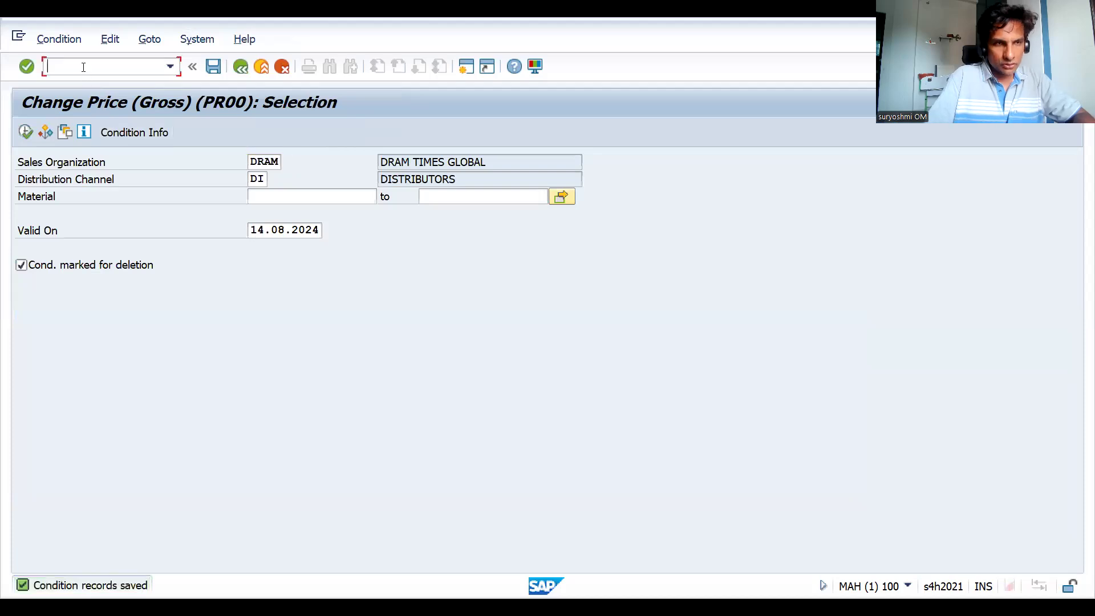
text(/nva01)
key(Return)
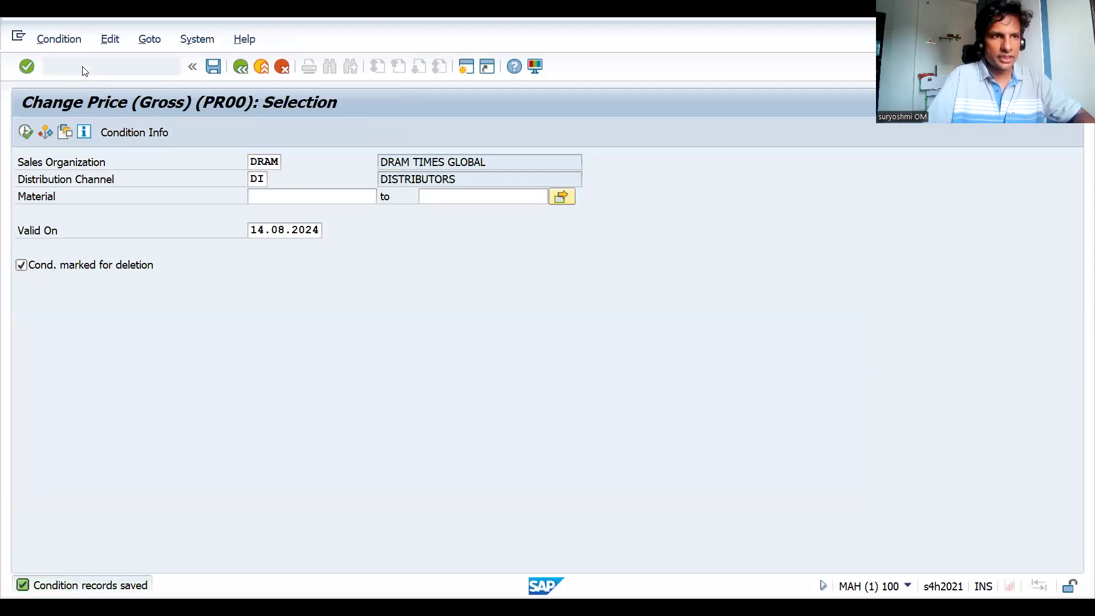
key(Return)
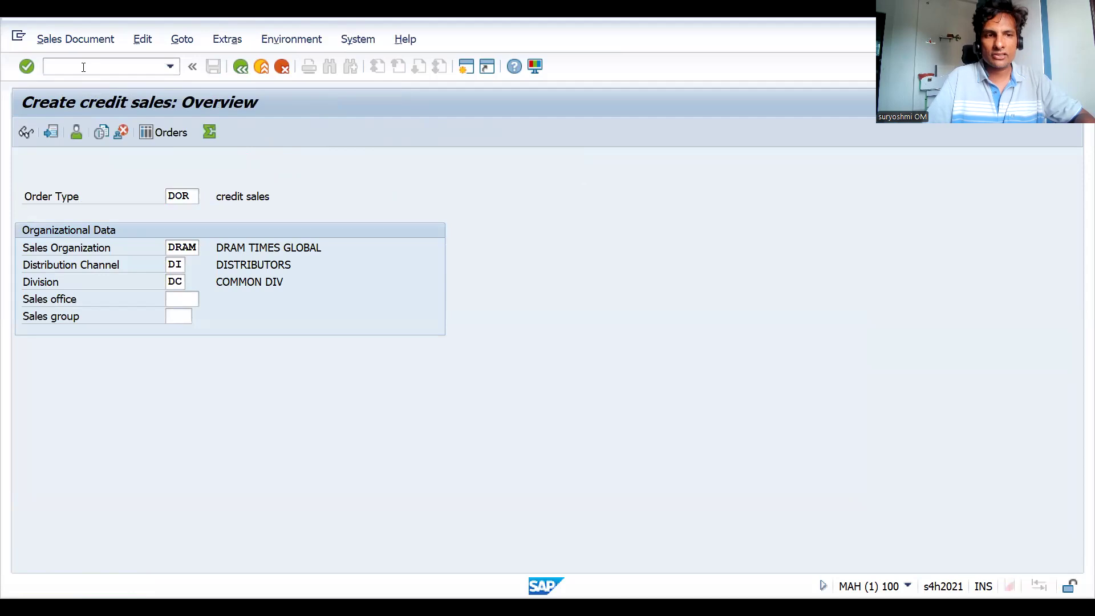
text(5000003015)
key(Return)
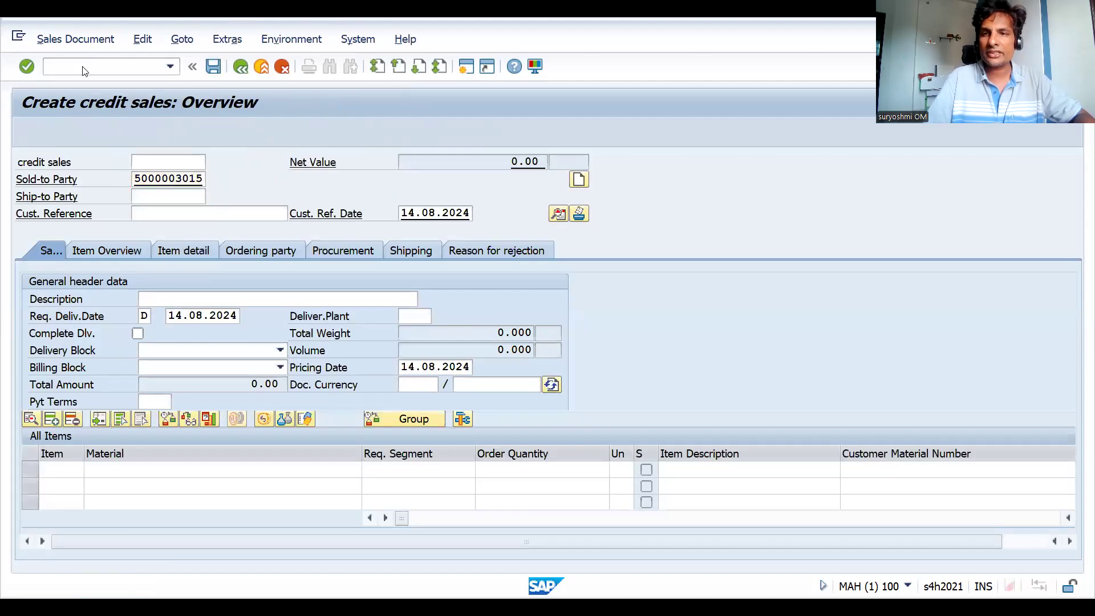
Step: Add 1 PC of material 743 and verify PR00 100.00 EUR is restored, then switch to Udemy
text(743)
key(Tab)
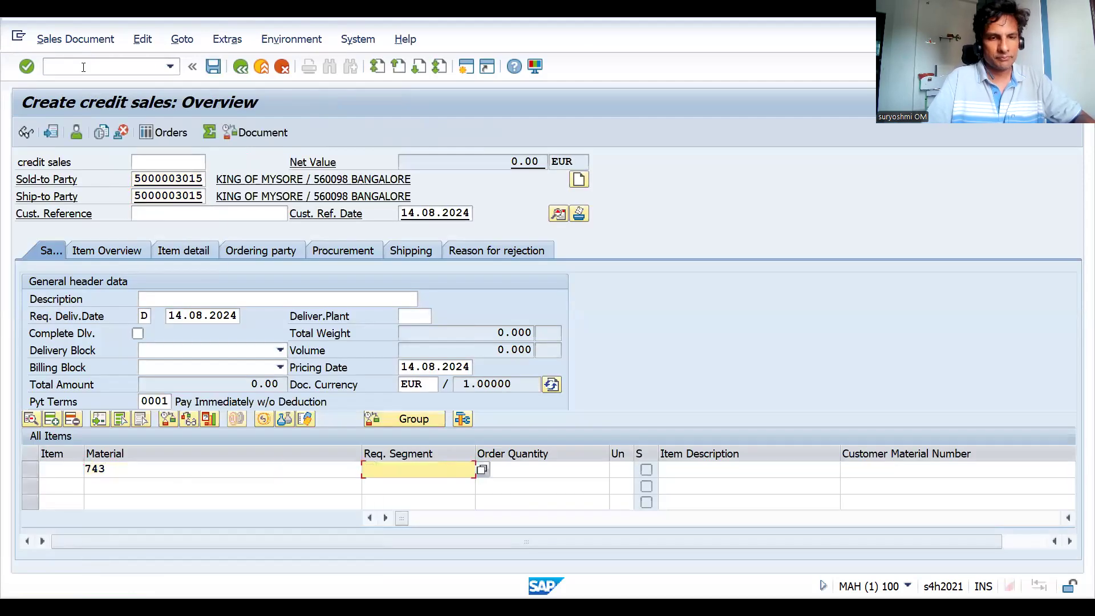
key(Tab)
text(1)
key(Return)
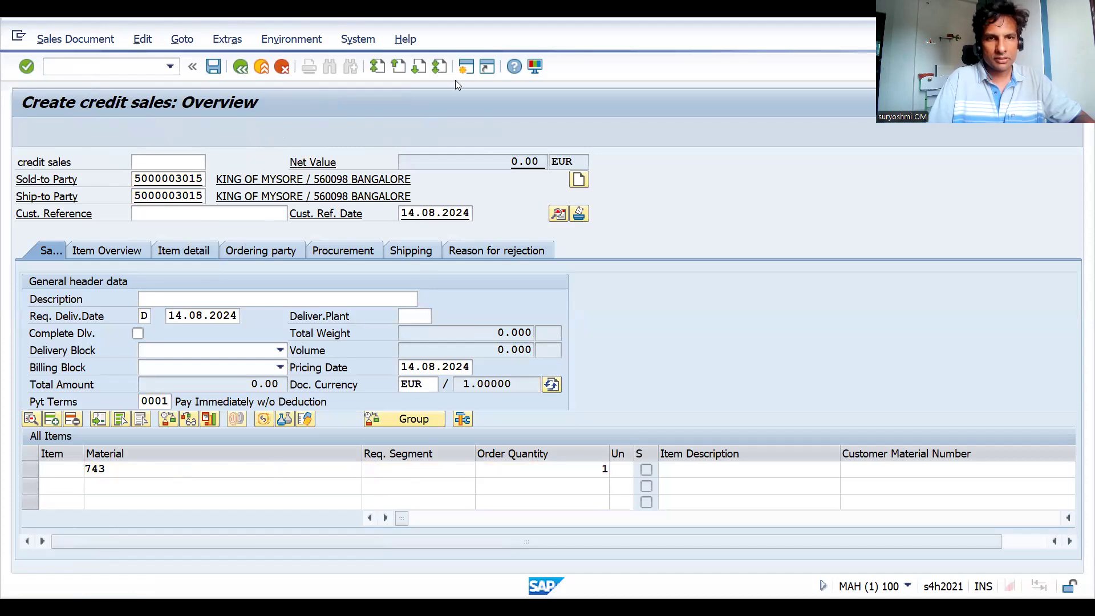
double_click(532, 467)
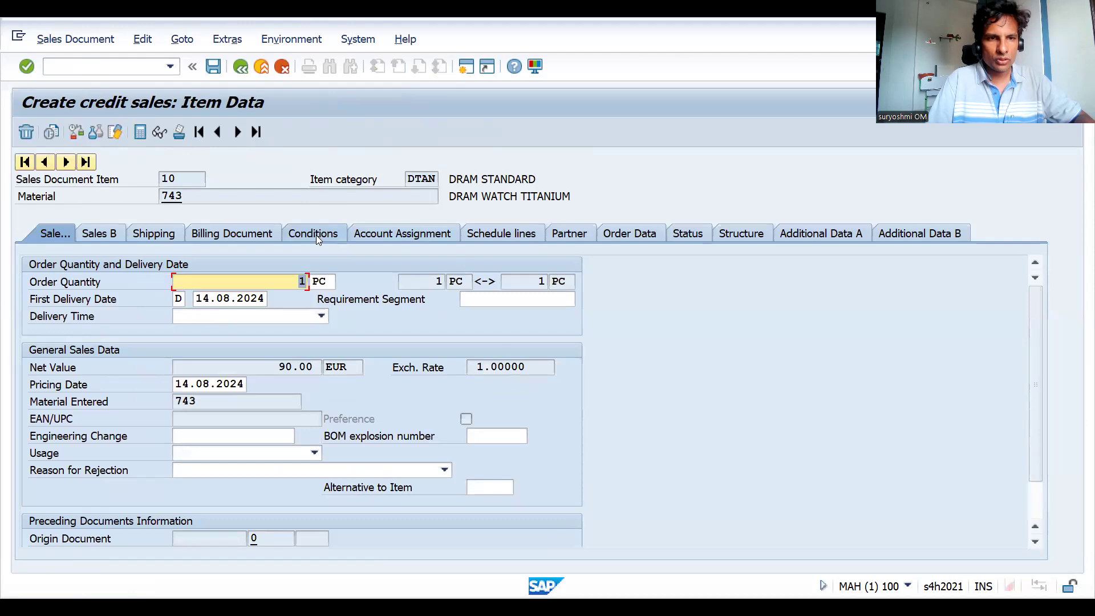
click(318, 237)
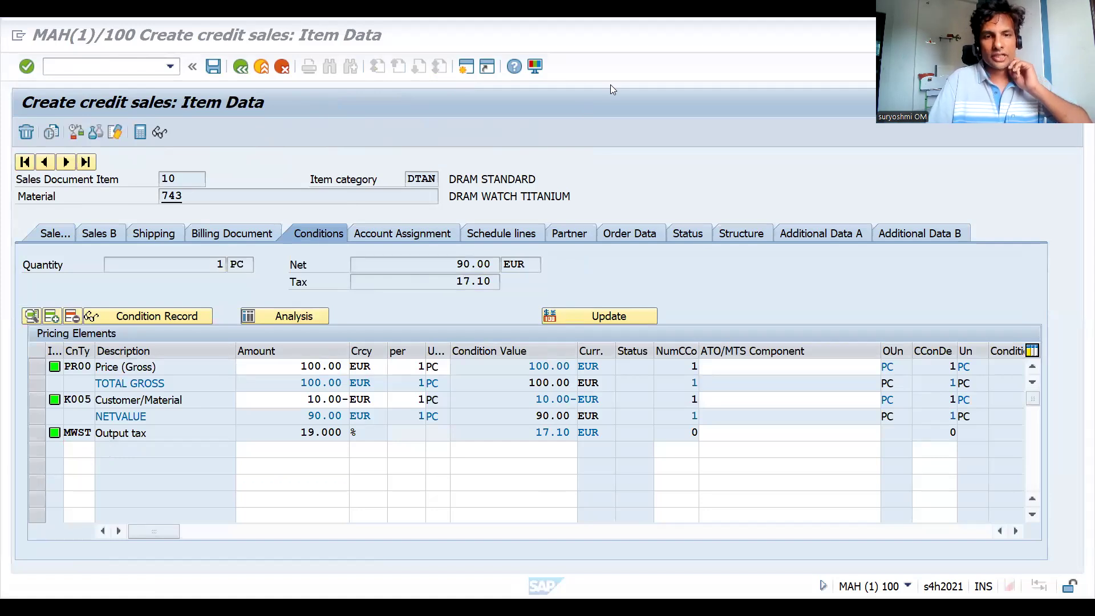
key(alt+Tab)
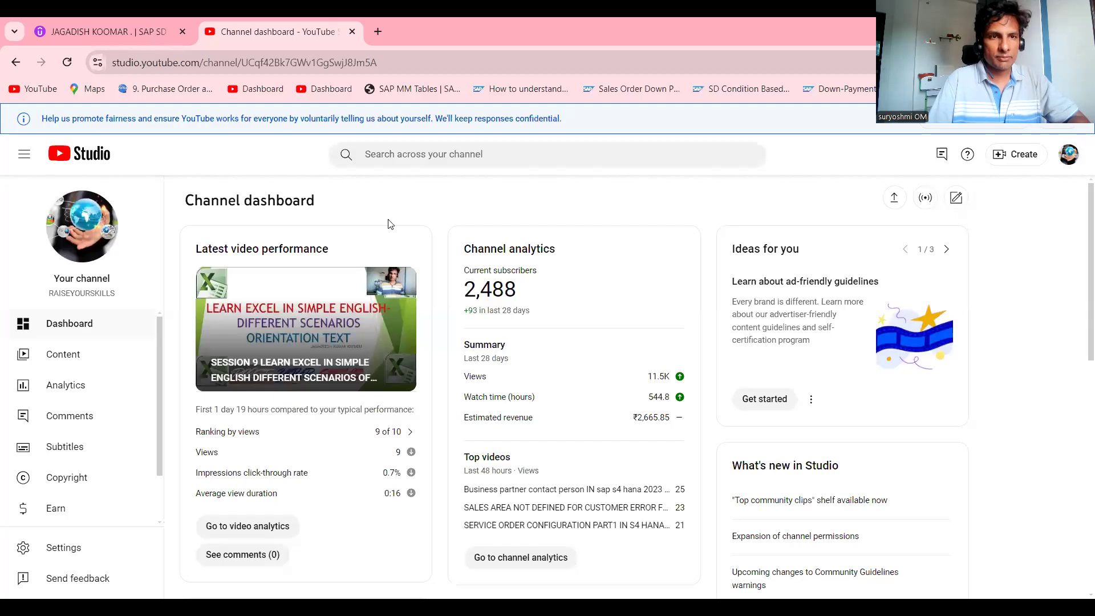
click(108, 31)
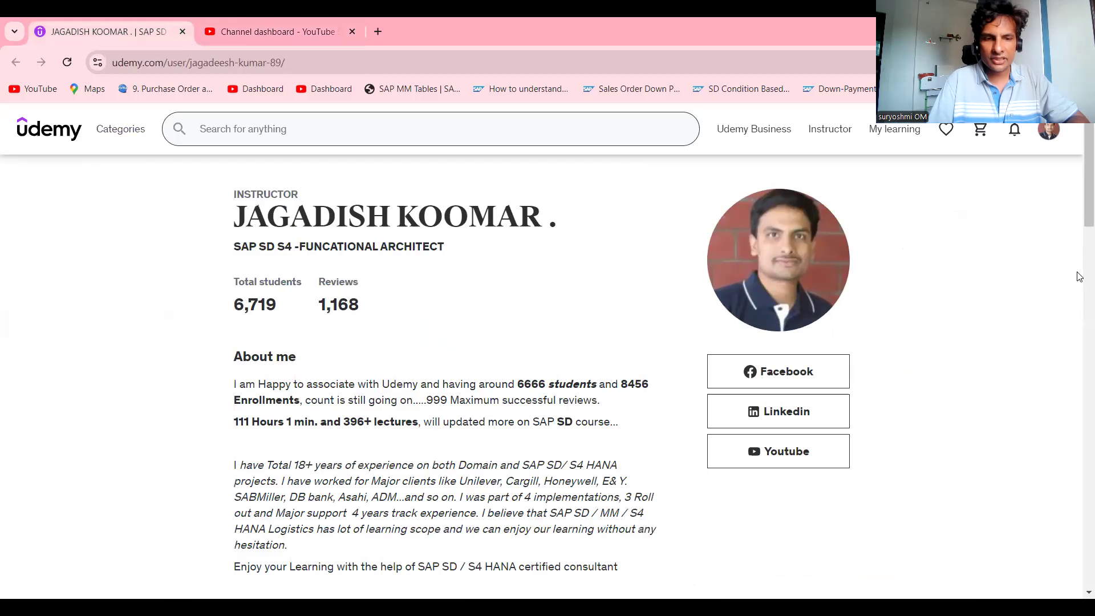
Step: Scroll through the instructor's 24 courses and go to page 3 of the course list
scroll(1080, 274, down, 13)
scroll(1075, 374, down, 1)
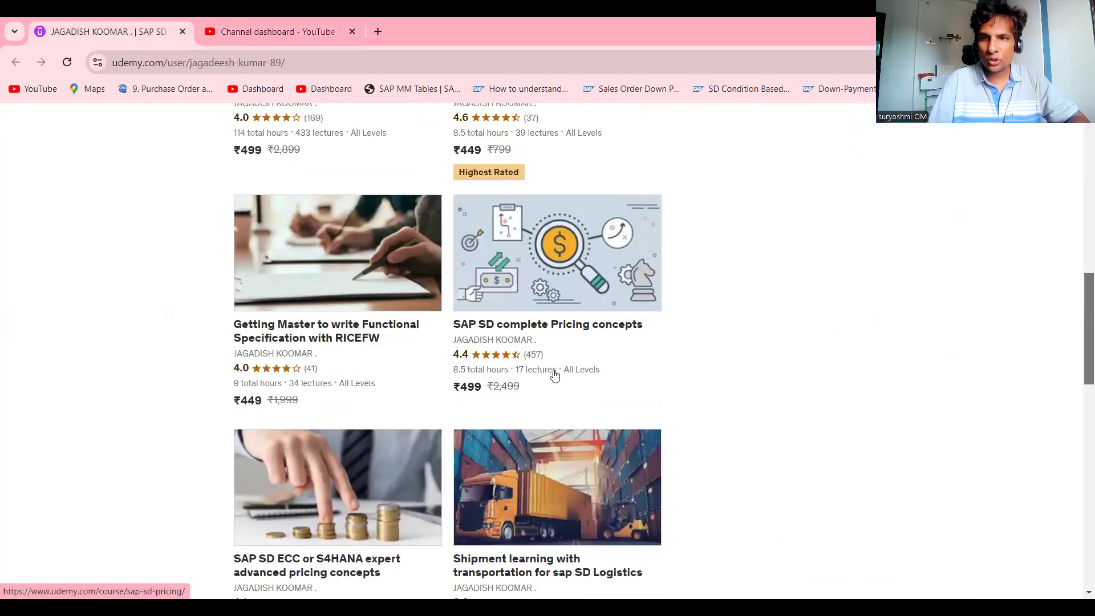
drag(1080, 362, 1080, 422)
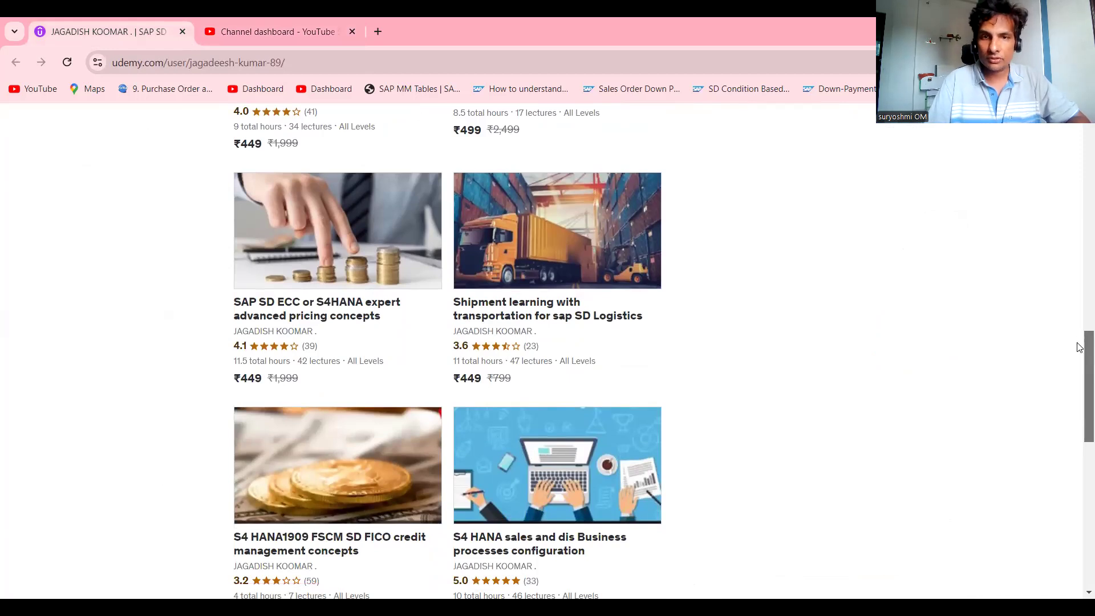
scroll(618, 336, up, 4)
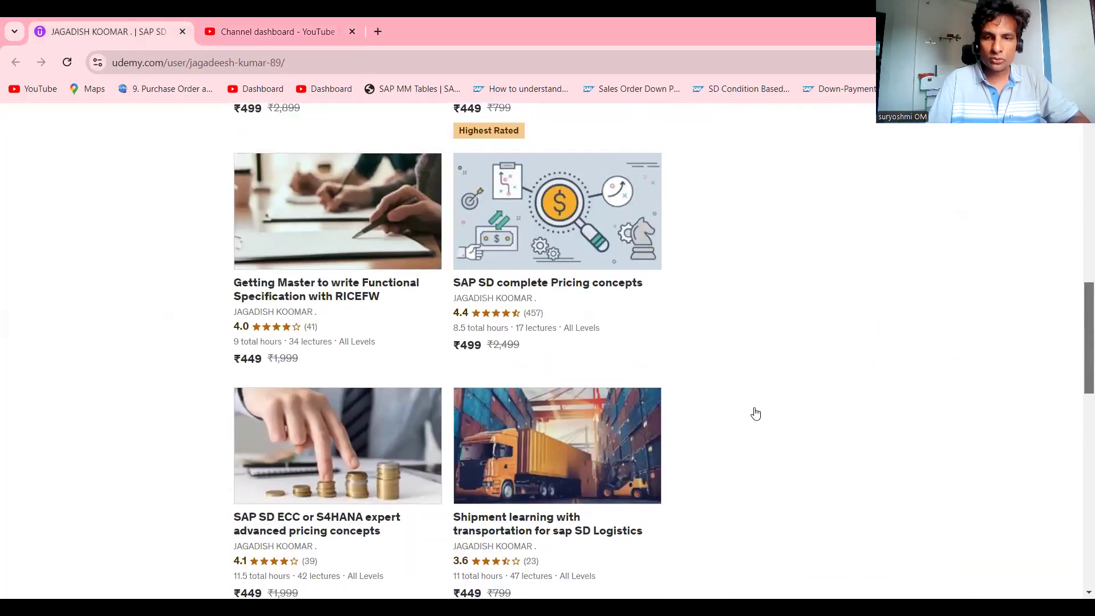
drag(1081, 361, 823, 230)
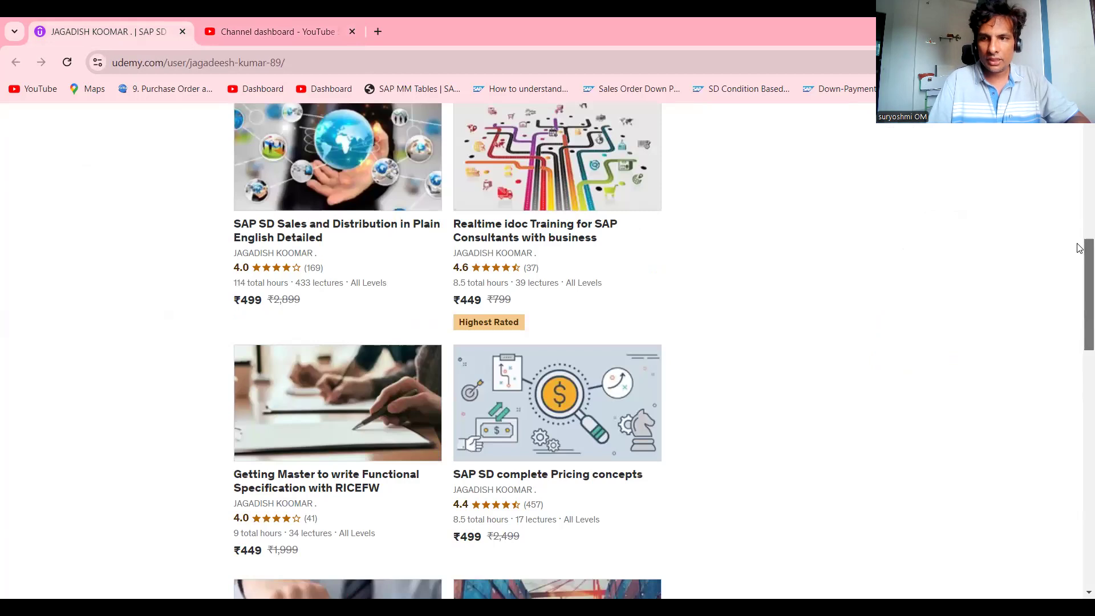
scroll(1076, 443, down, 1)
click(1076, 455)
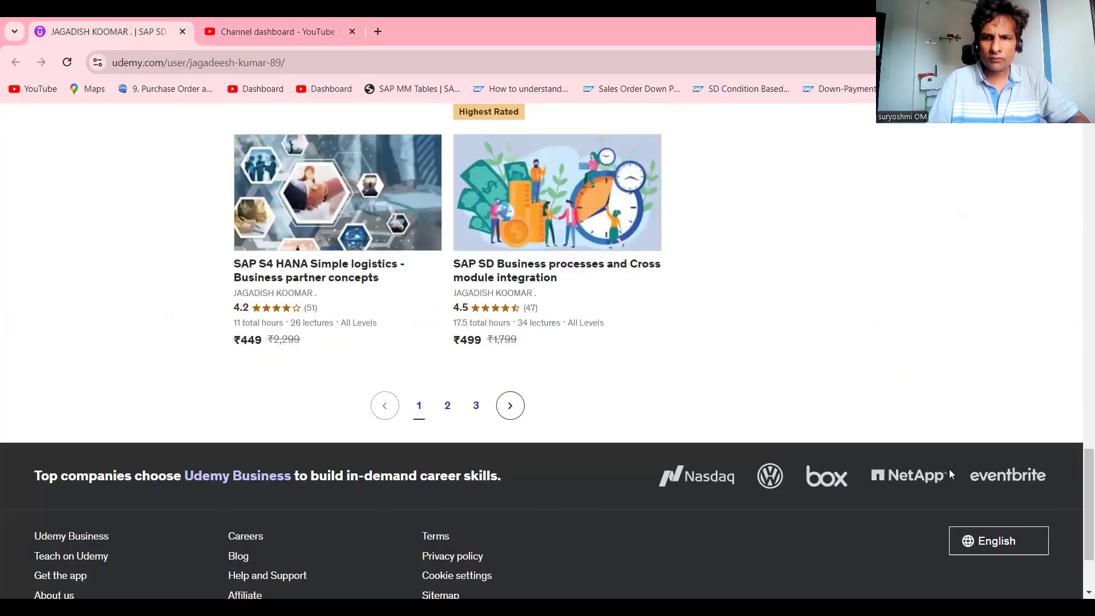
drag(1080, 521, 1048, 300)
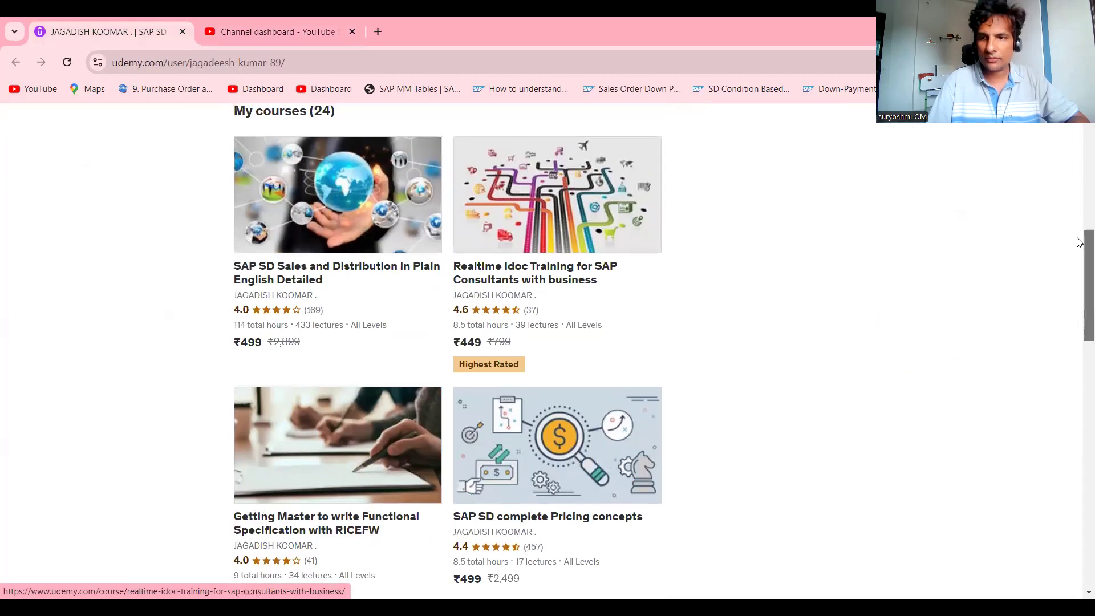
drag(1081, 249, 1080, 412)
scroll(1080, 412, down, 4)
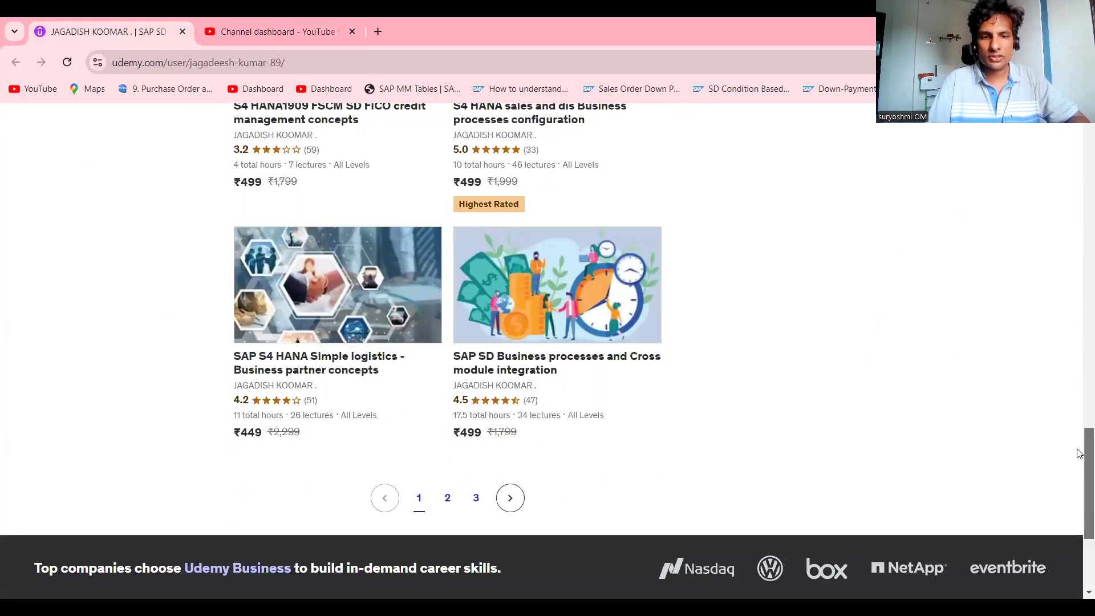
click(475, 467)
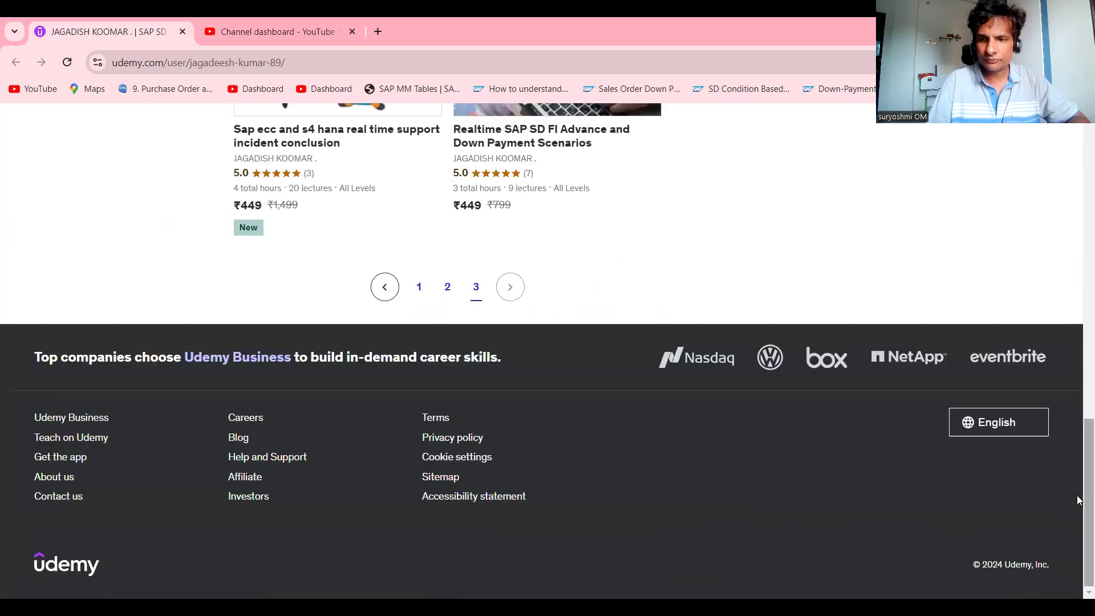
drag(1079, 497, 1078, 311)
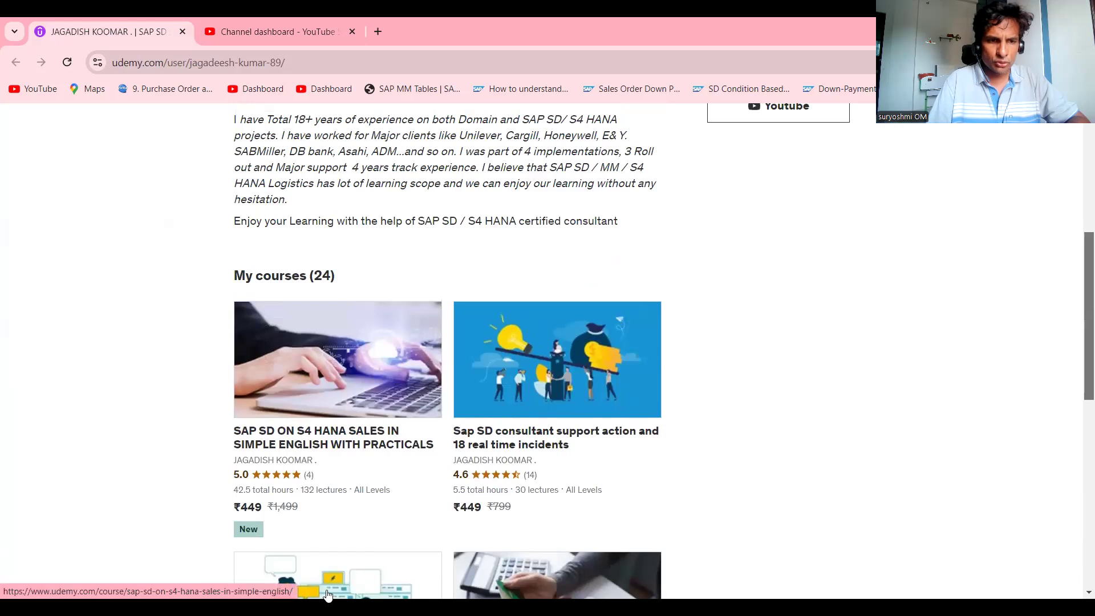